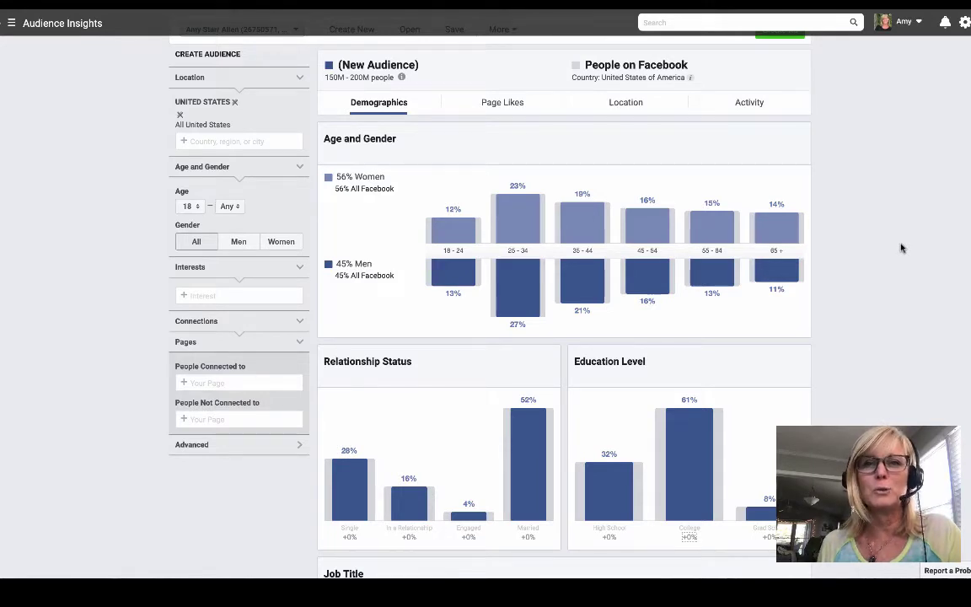
Limit the new audience's age range to 25–56
scroll(881, 244, up, 1)
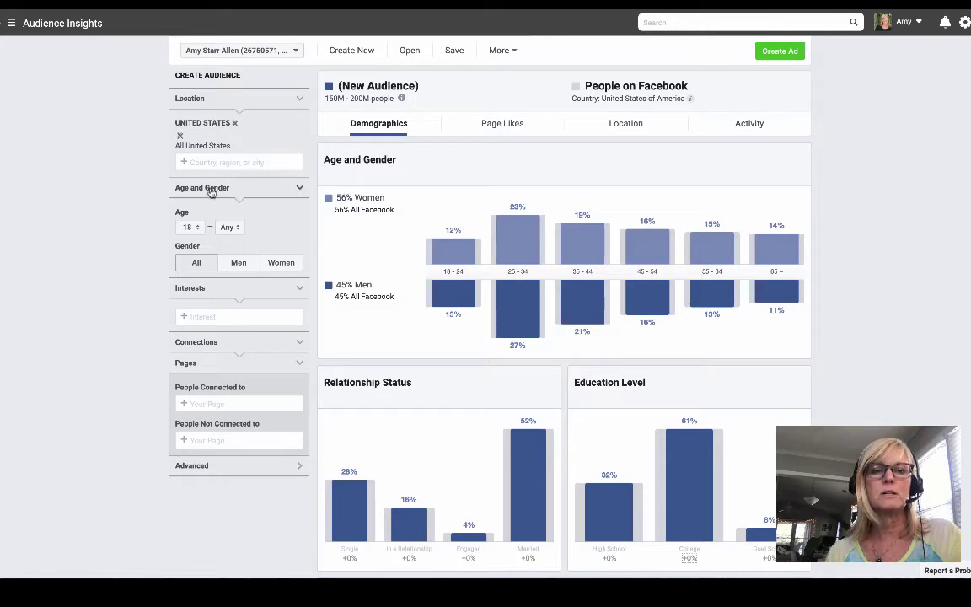
click(199, 234)
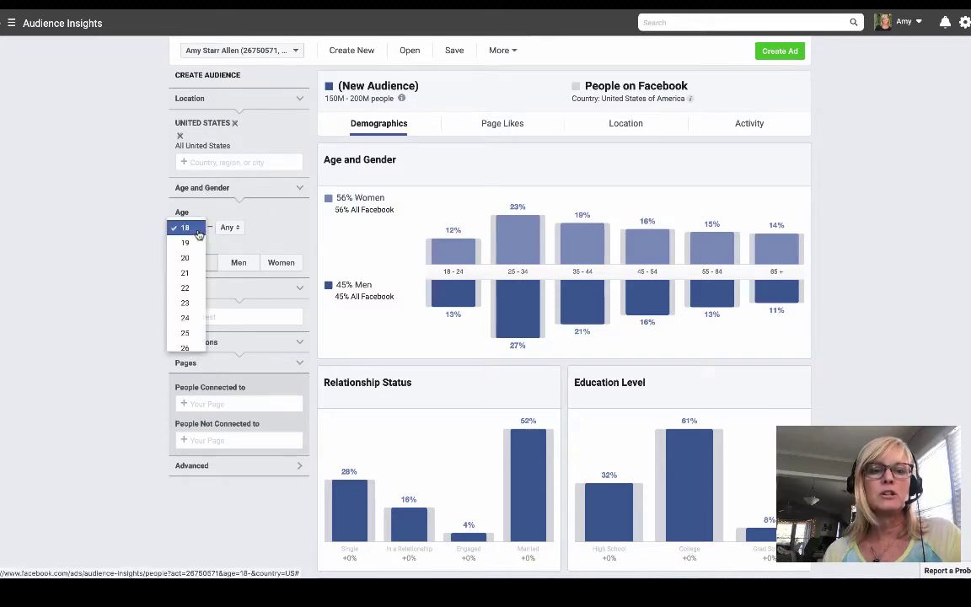
scroll(189, 323, down, 1)
click(186, 300)
click(227, 227)
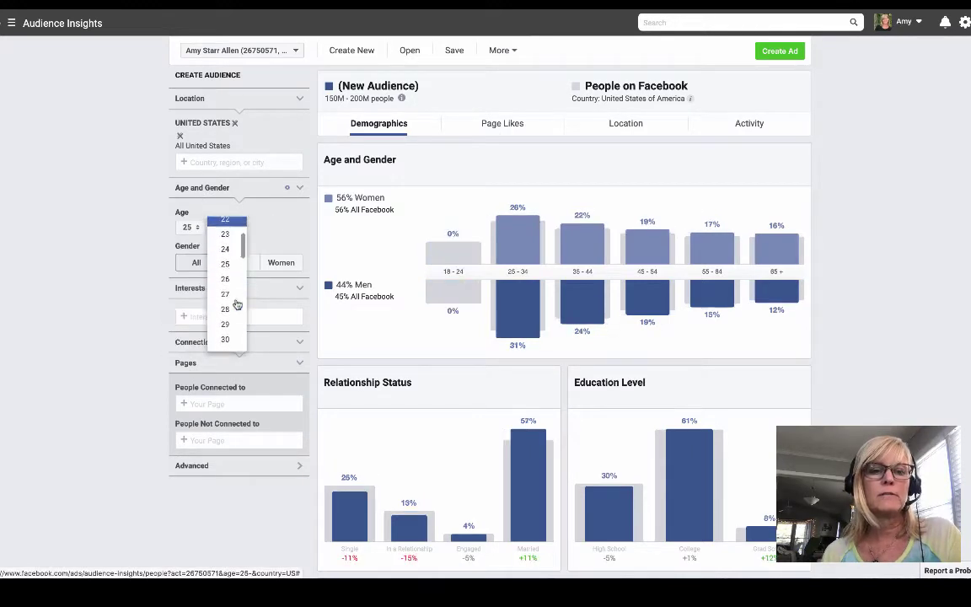
scroll(238, 304, down, 7)
scroll(239, 303, down, 2)
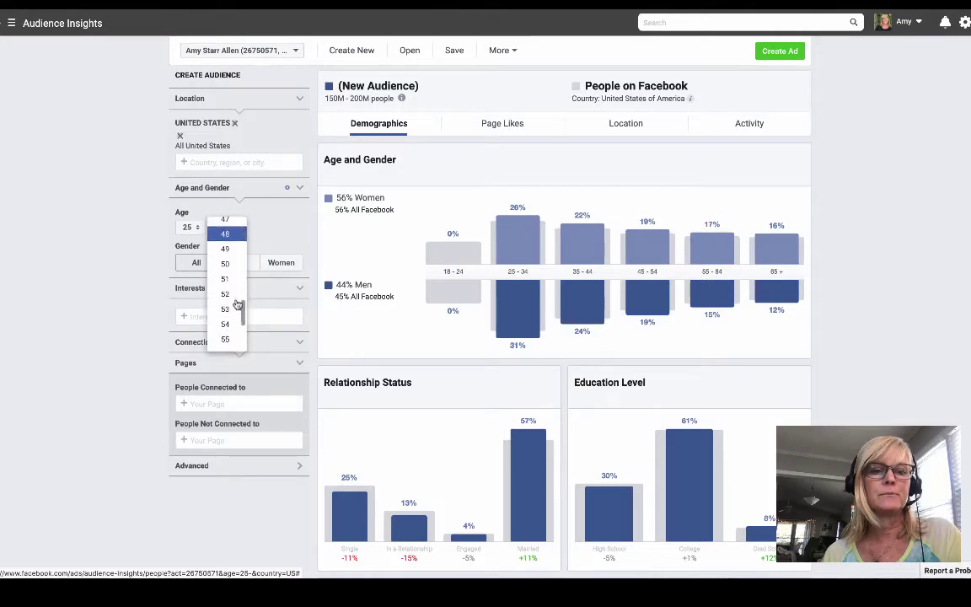
click(227, 337)
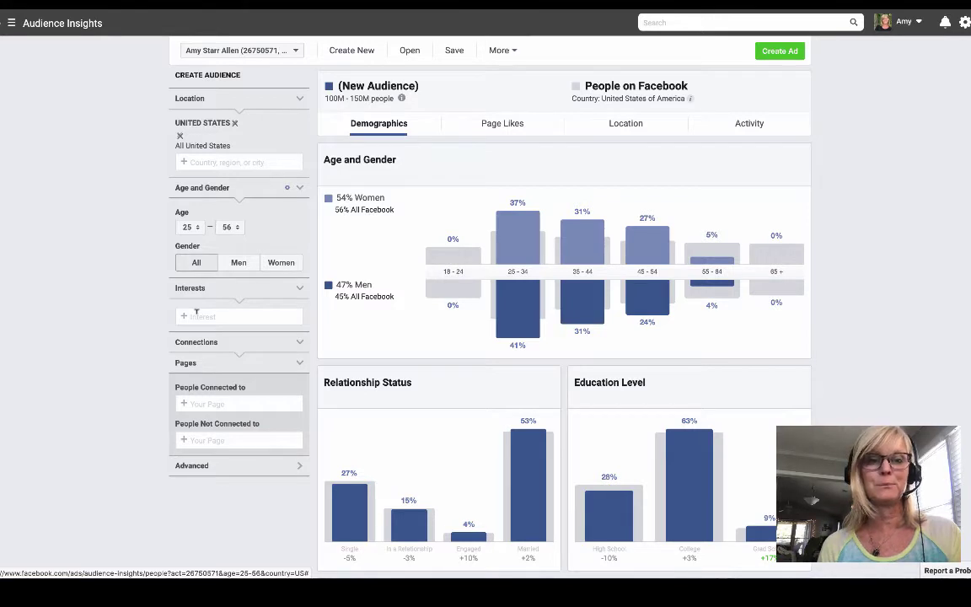
Add Amy Porterfield as an additional interest for the audience
click(197, 315)
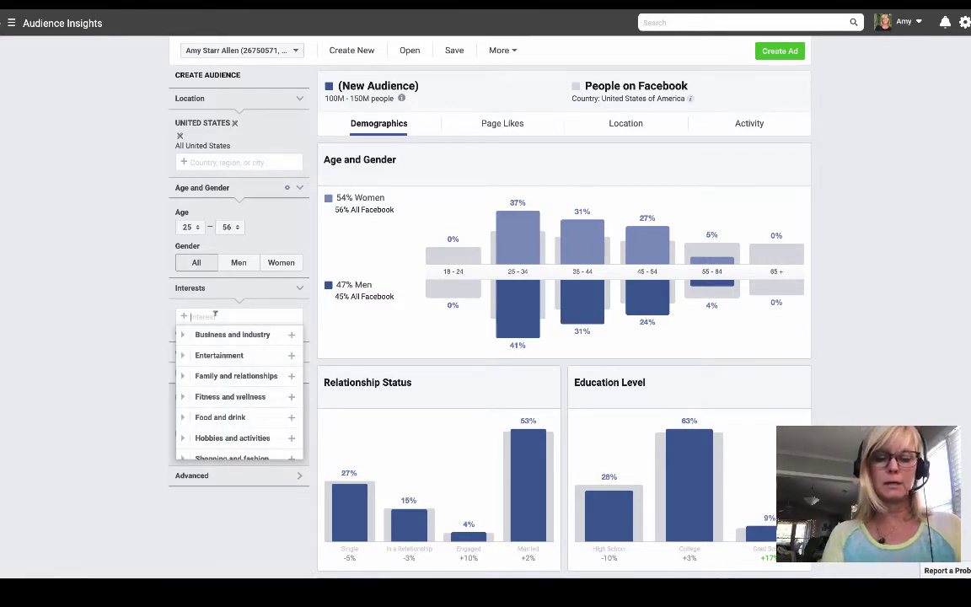
text(Amy)
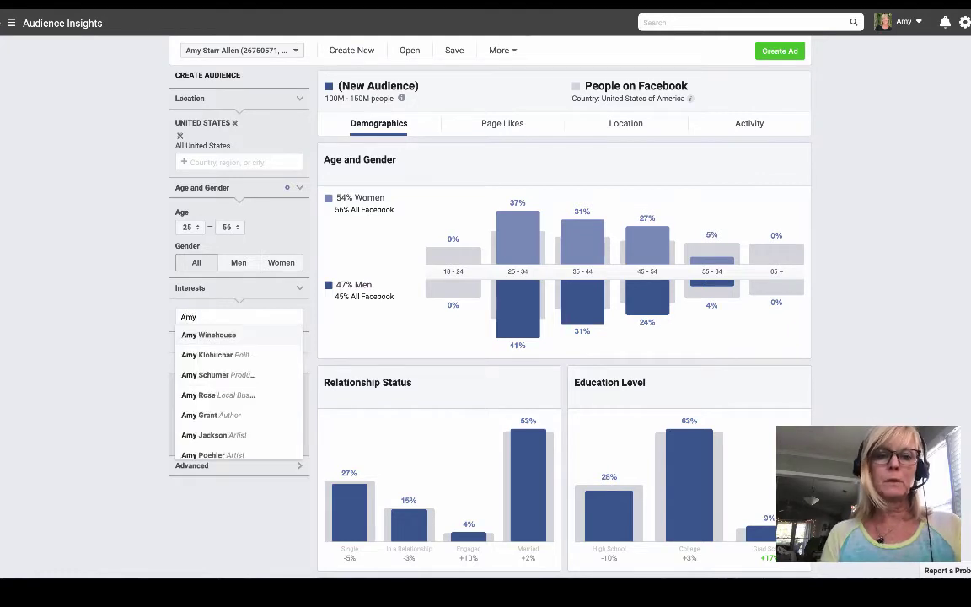
text( Porterfi)
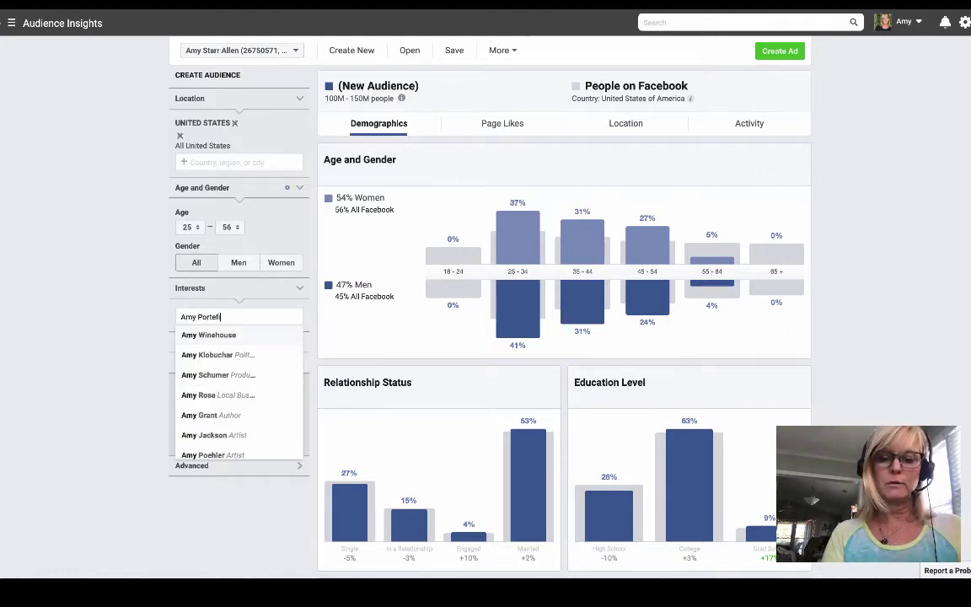
text(el)
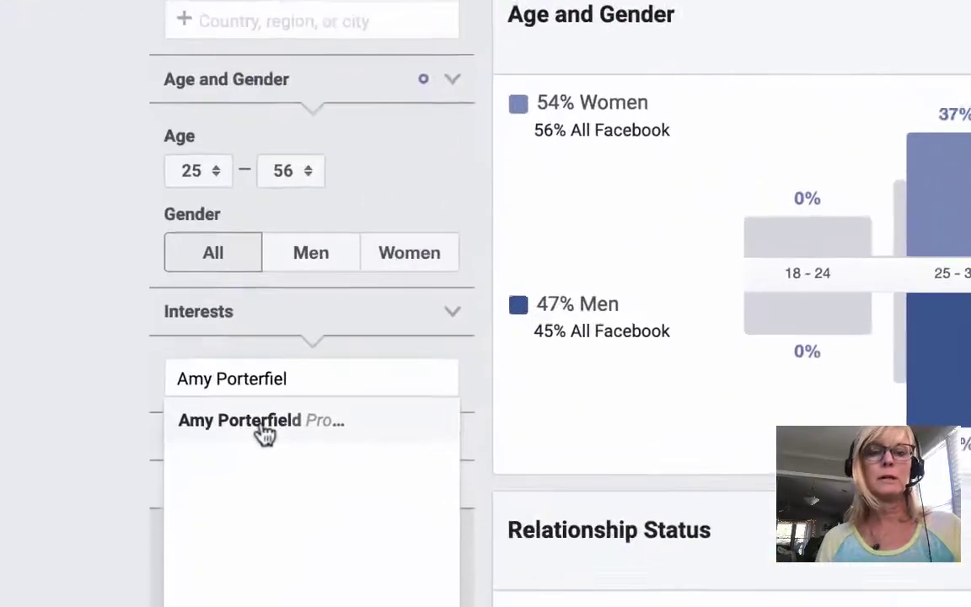
click(265, 434)
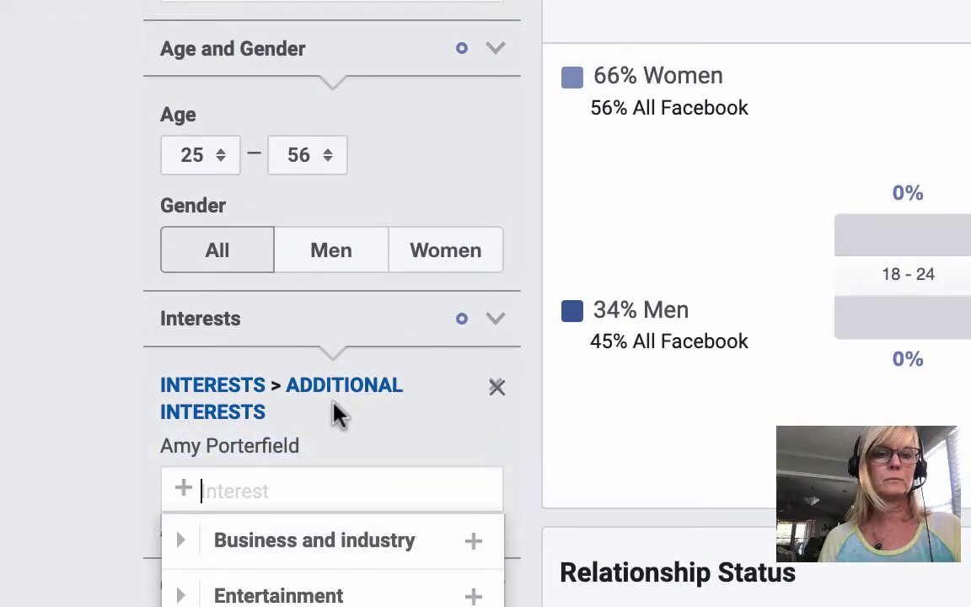
click(515, 429)
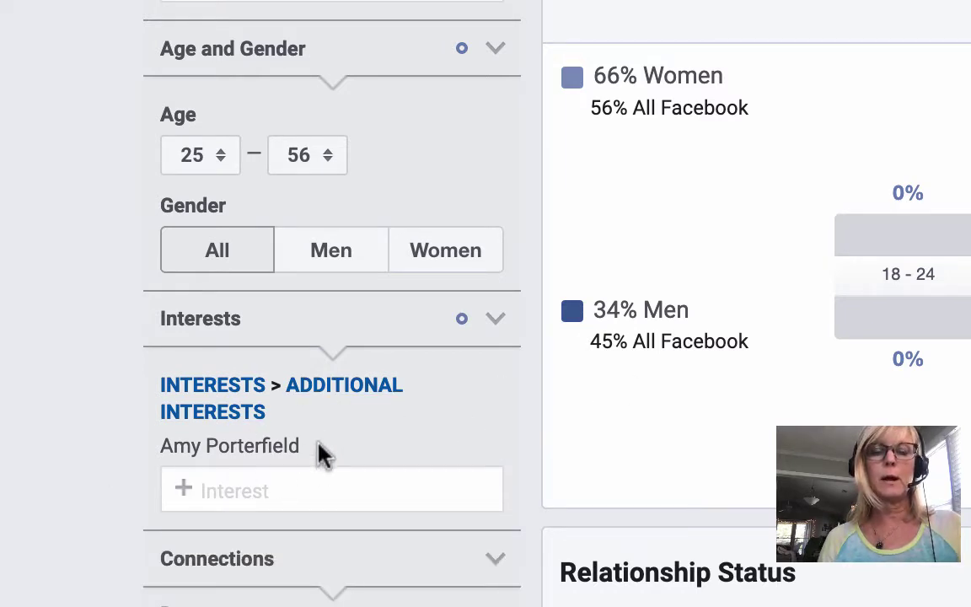
Expand the advanced audience filters and examine their categories alongside the demographics charts for age, gender, relationship status and education
scroll(372, 434, down, 2)
scroll(373, 421, up, 2)
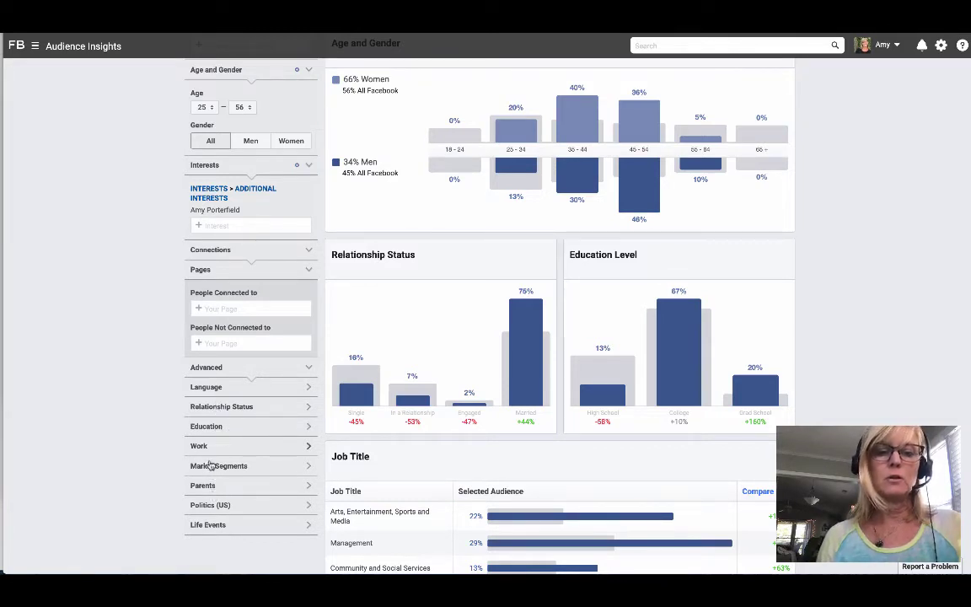
scroll(235, 465, up, 1)
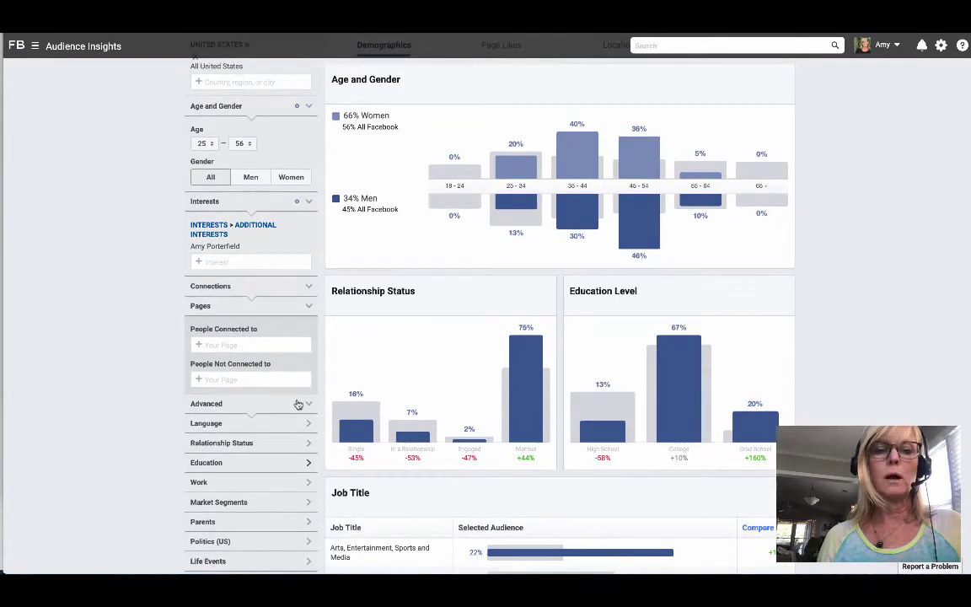
scroll(262, 365, up, 2)
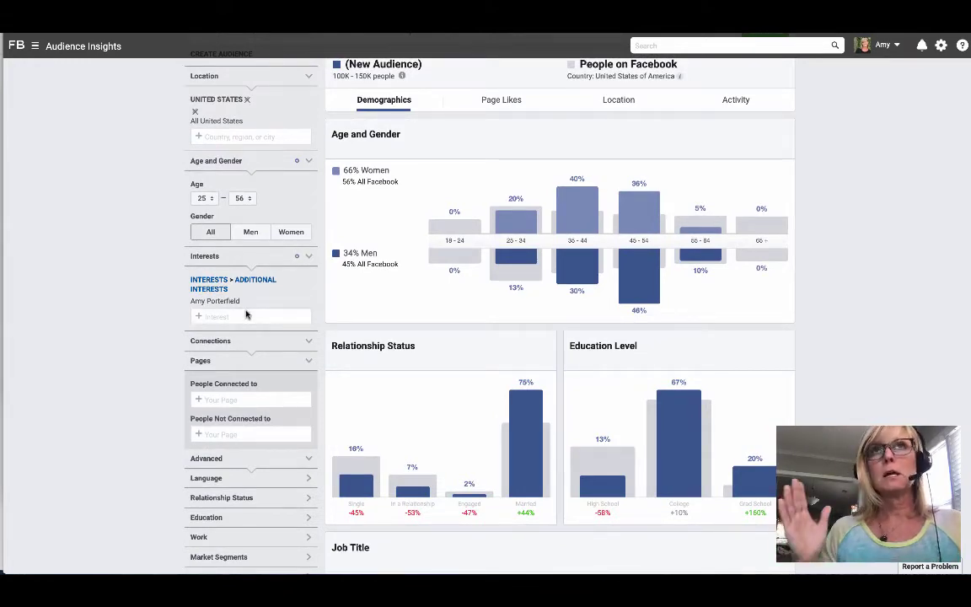
scroll(246, 315, up, 1)
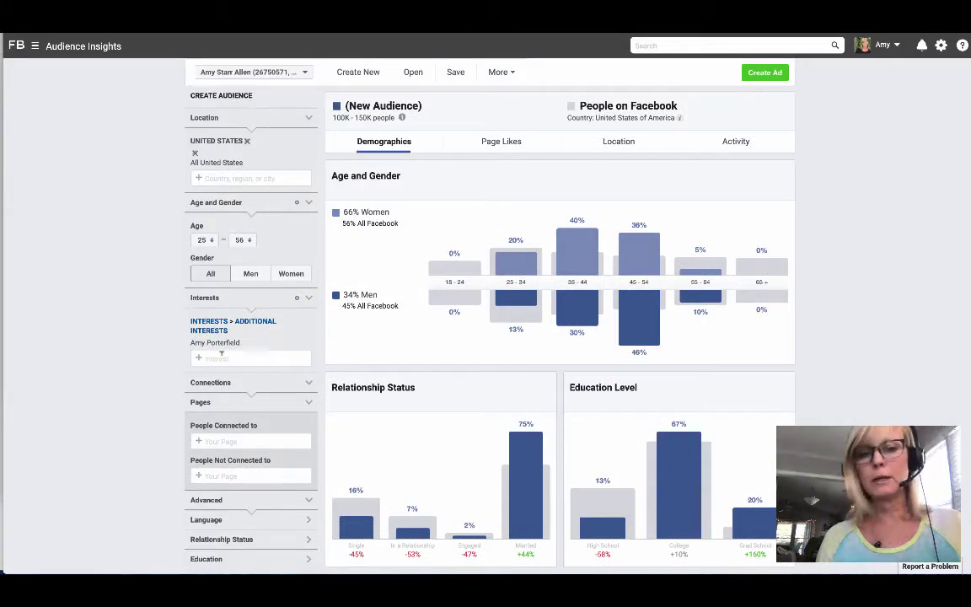
scroll(255, 342, down, 1)
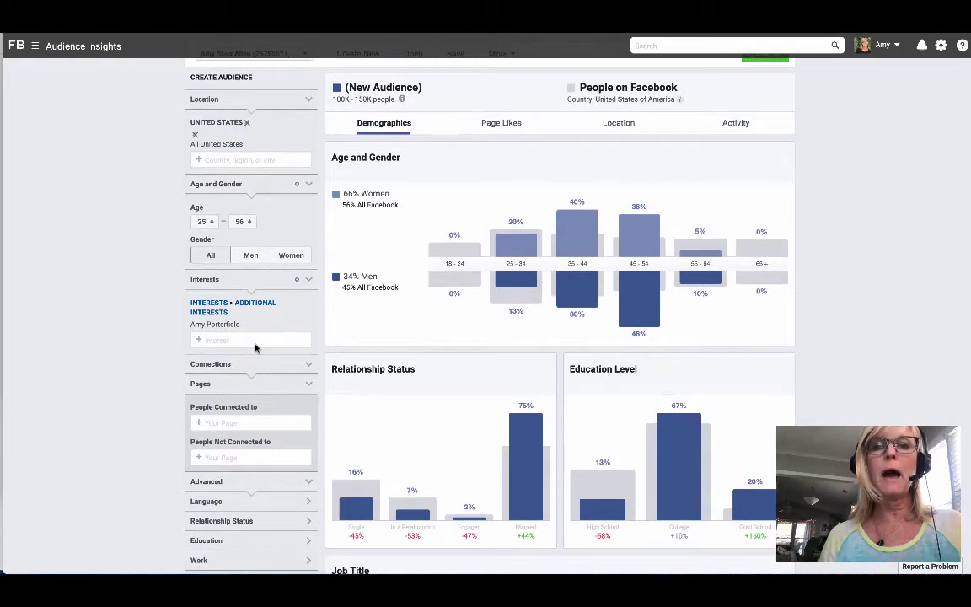
scroll(255, 347, up, 1)
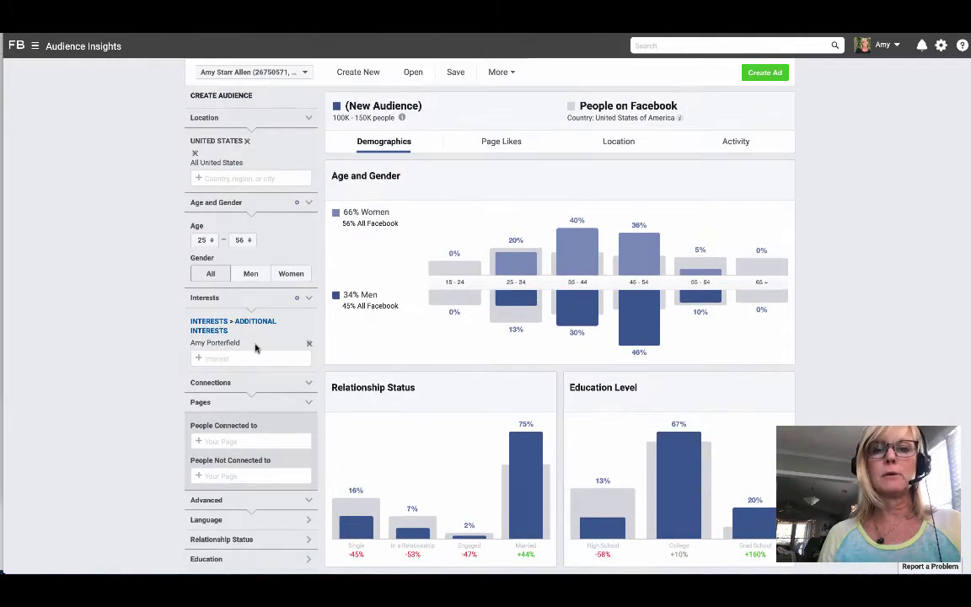
scroll(258, 342, down, 3)
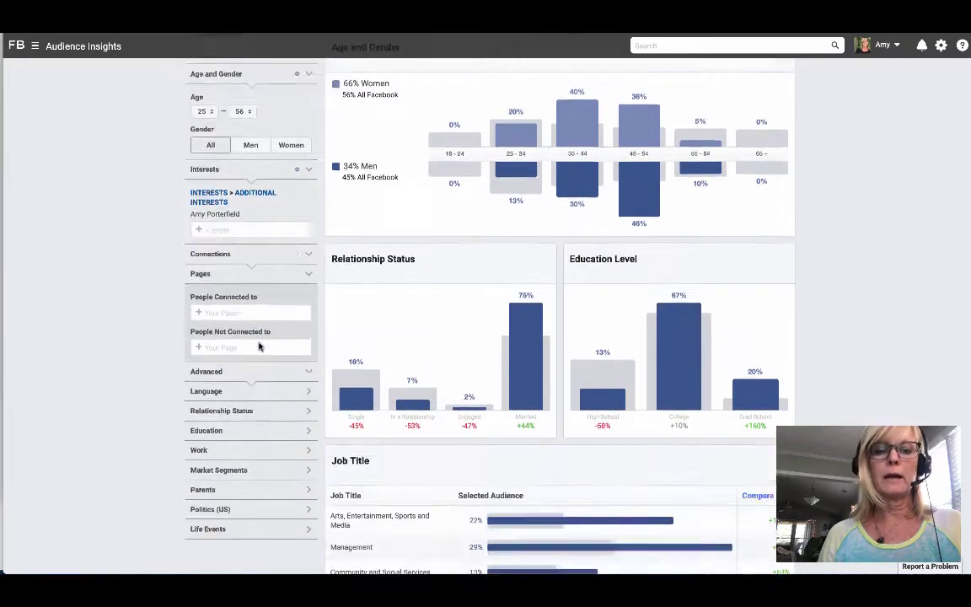
scroll(263, 333, up, 3)
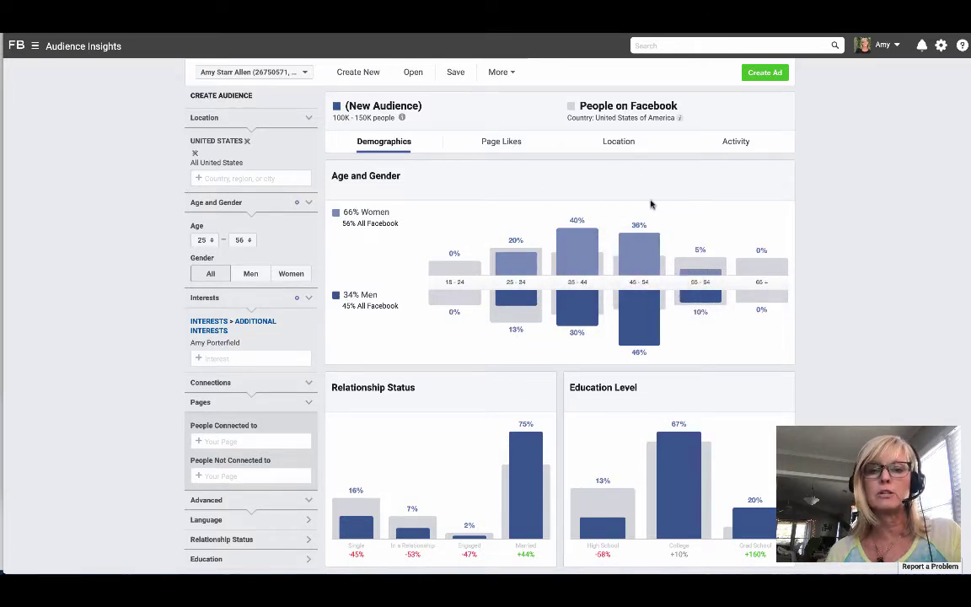
scroll(448, 416, down, 1)
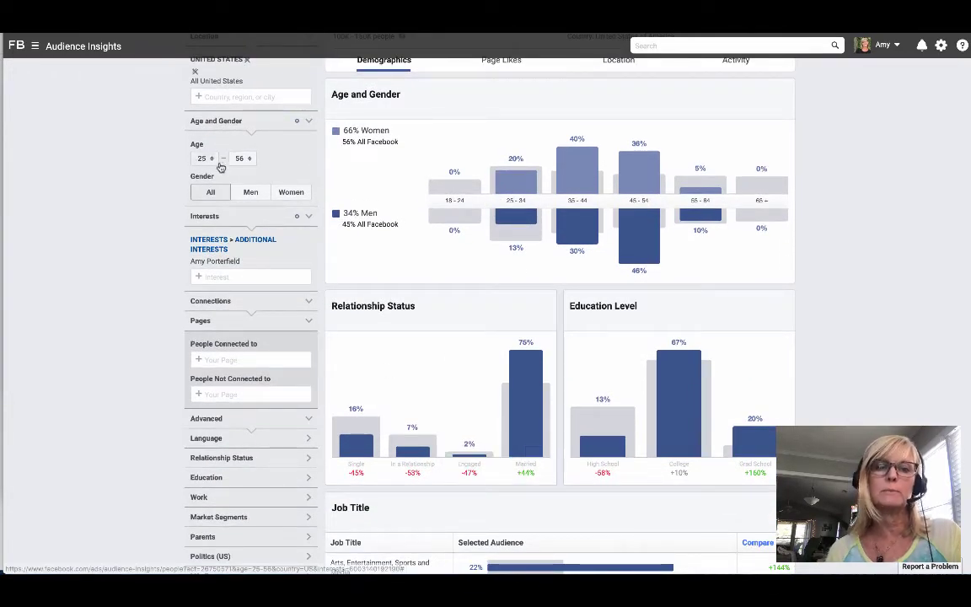
scroll(226, 182, up, 1)
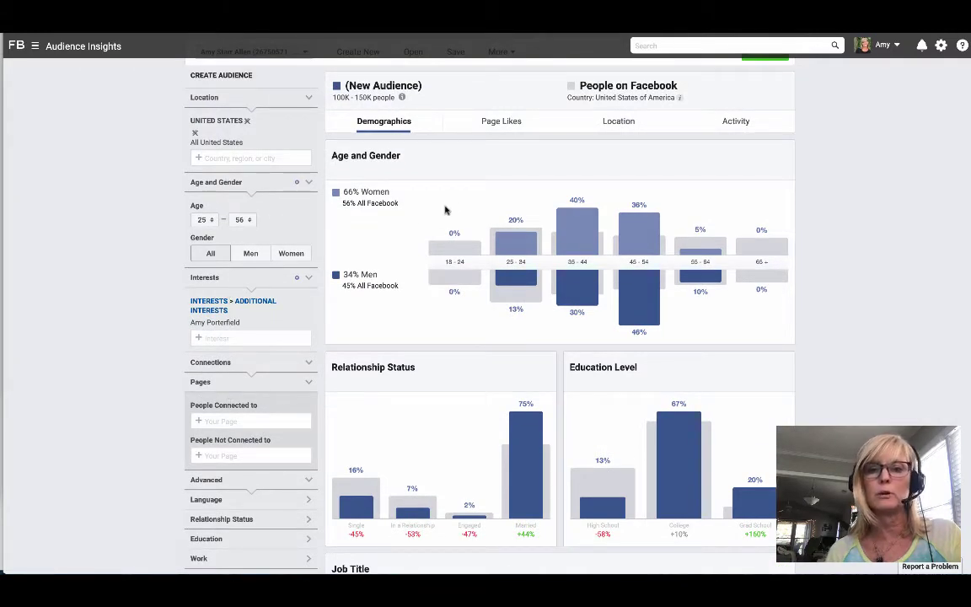
Show the audience's page likes and examine the liked pages by relevance, audience size and affinity
click(501, 124)
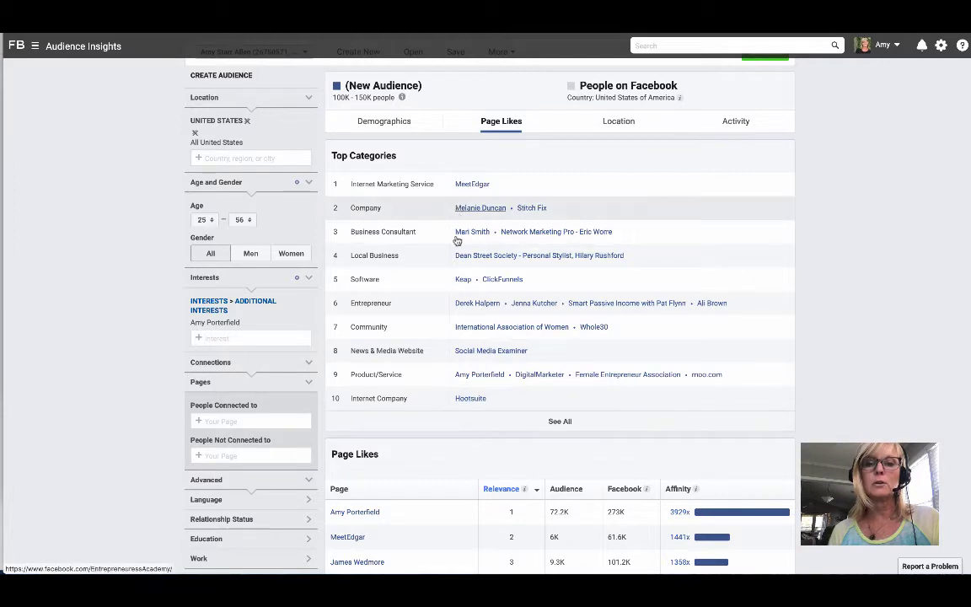
scroll(473, 364, down, 2)
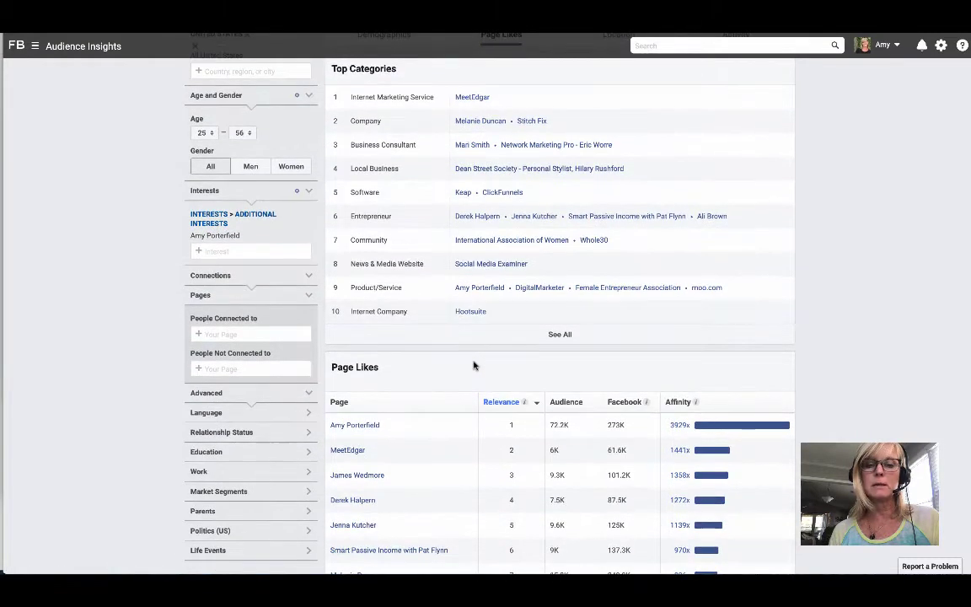
scroll(585, 438, down, 3)
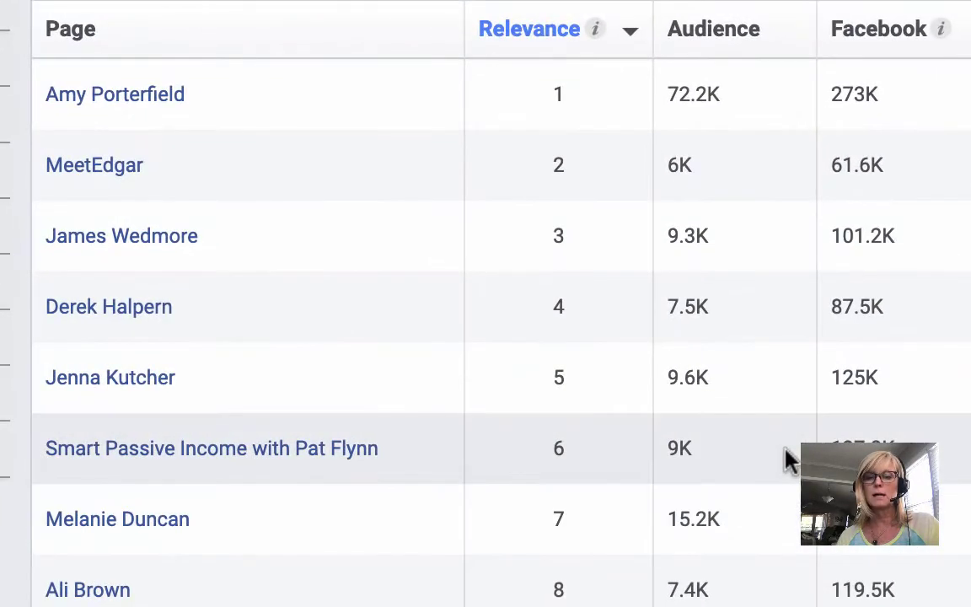
scroll(783, 460, up, 1)
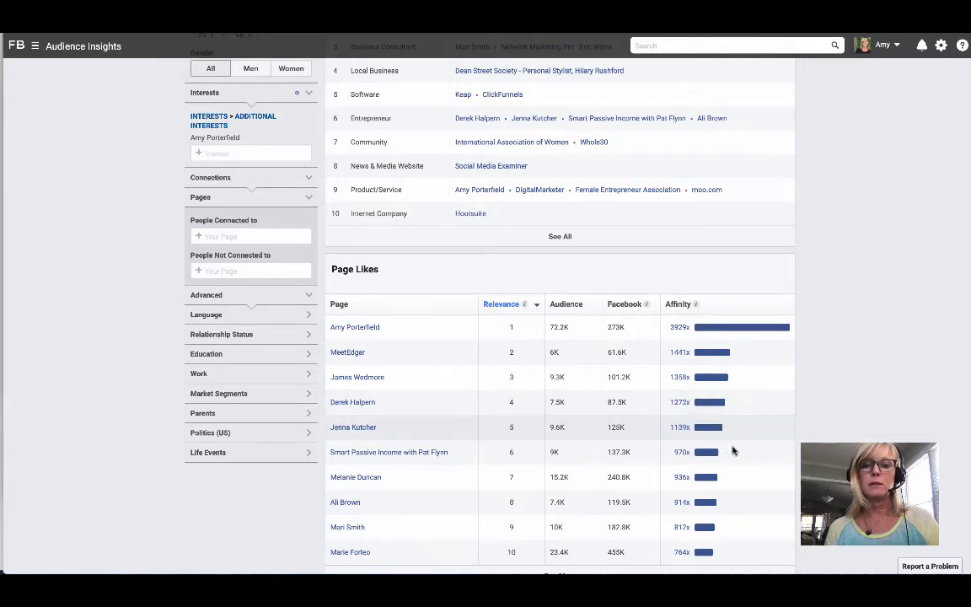
scroll(774, 473, down, 1)
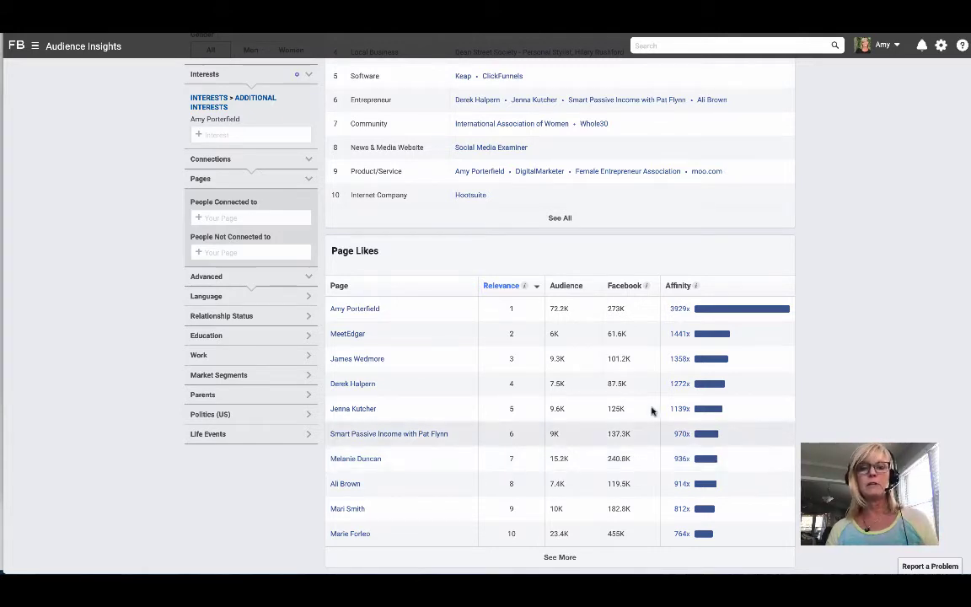
mouse_move(371, 364)
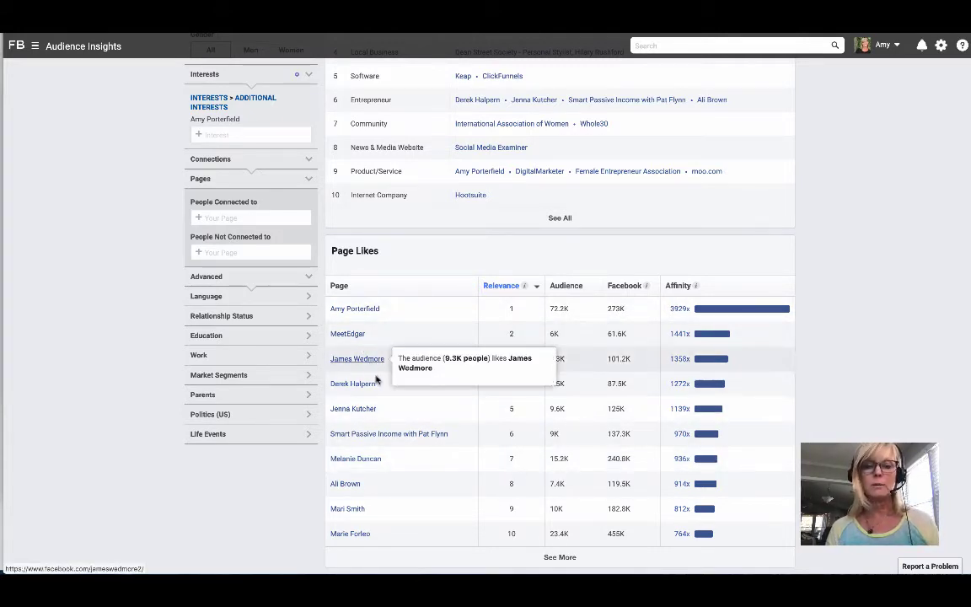
mouse_move(356, 512)
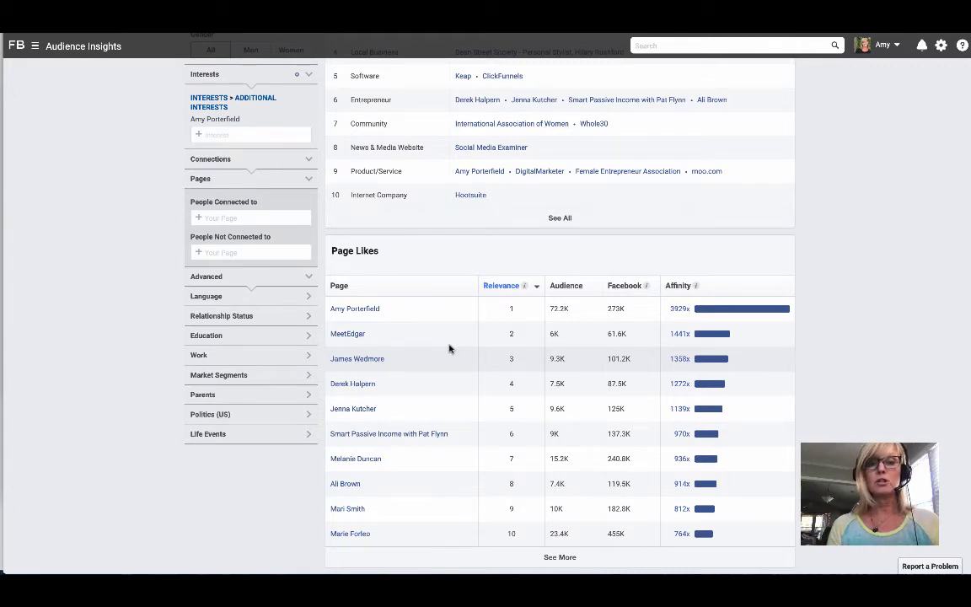
Compare the top categories with the liked pages, and open the Social Media Examiner page from the News & Media Website category
scroll(440, 310, up, 3)
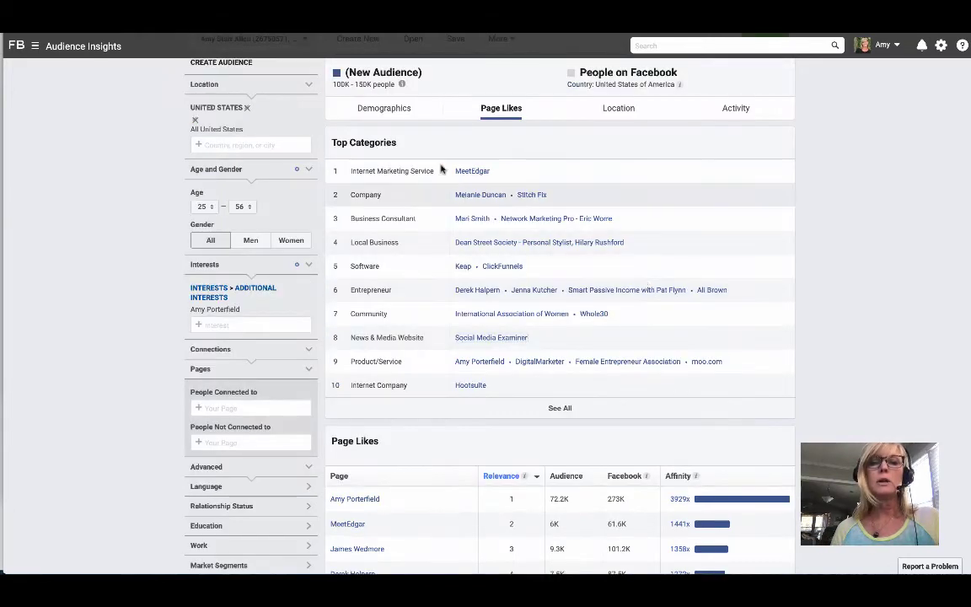
scroll(489, 360, down, 3)
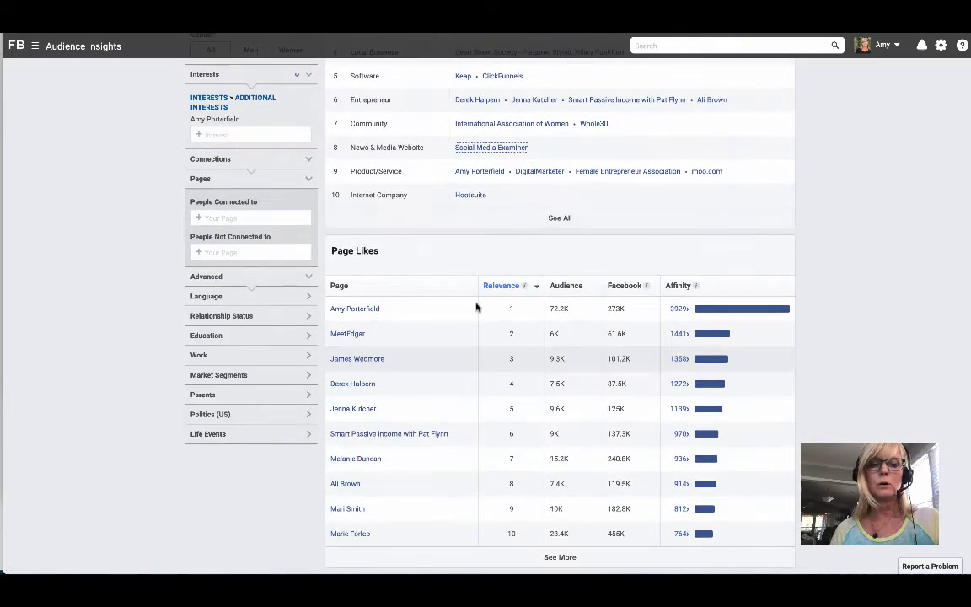
scroll(595, 486, up, 2)
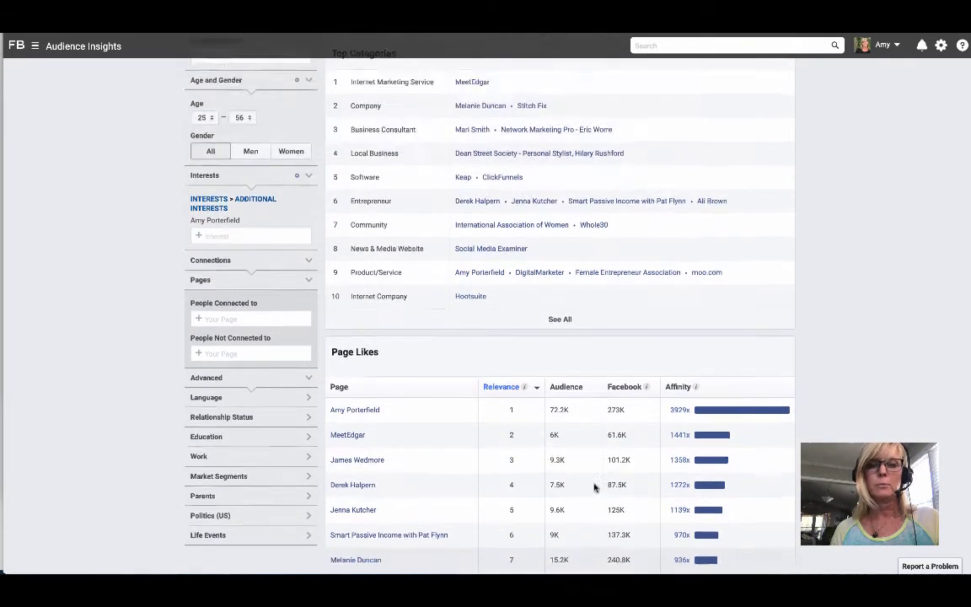
scroll(595, 486, down, 1)
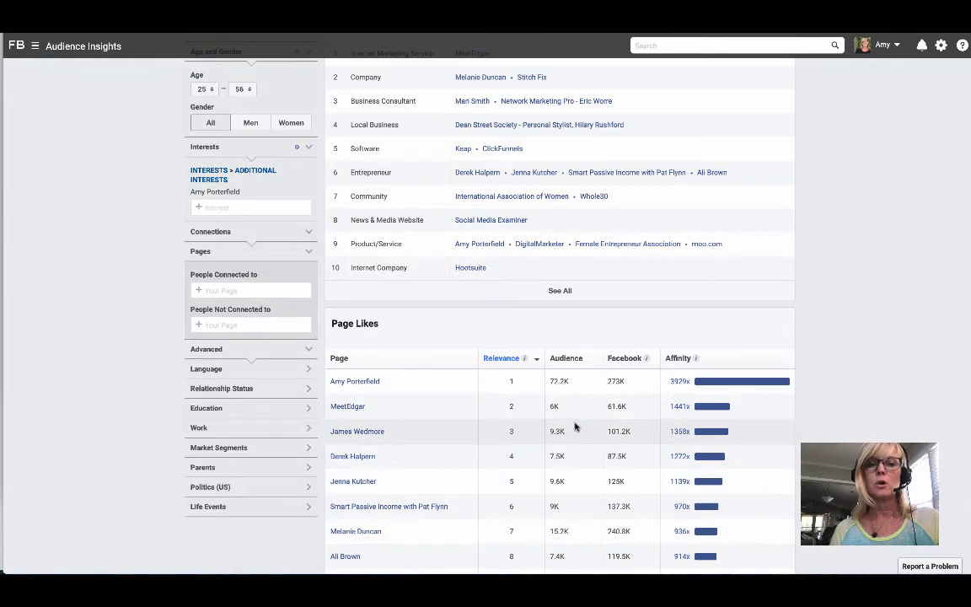
scroll(572, 399, up, 1)
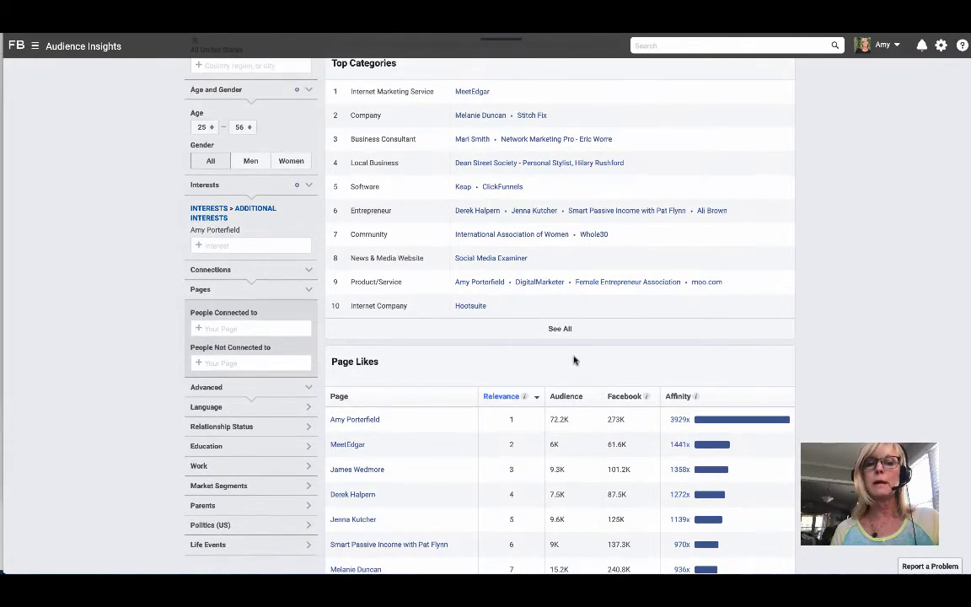
scroll(574, 359, up, 1)
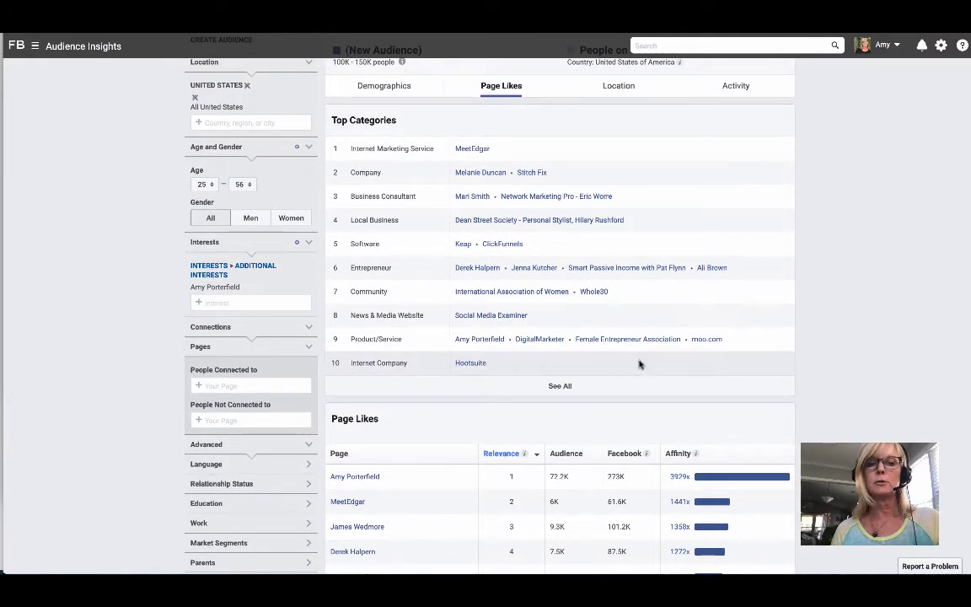
click(486, 321)
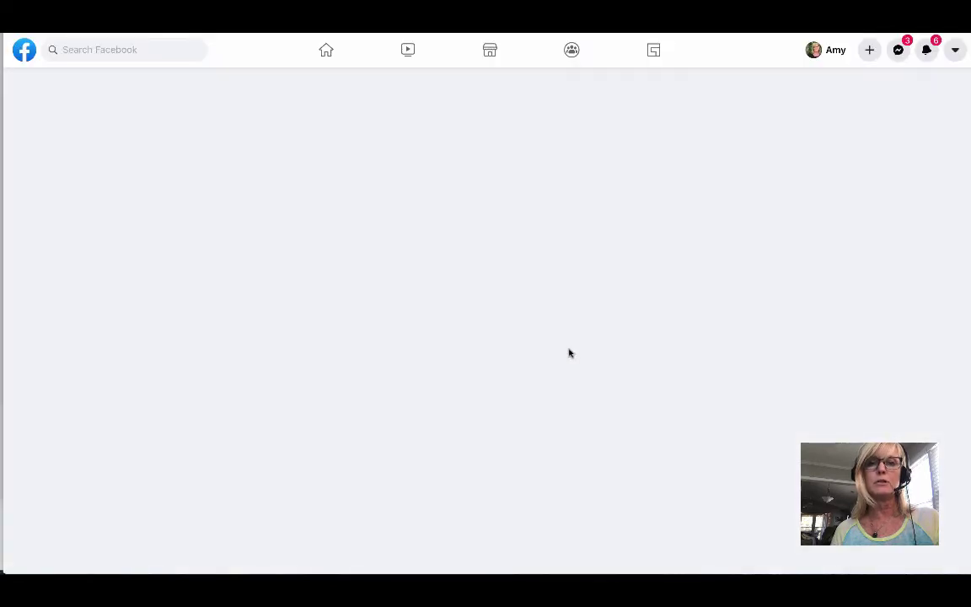
Find the page's post on creating content that connects, expand its remaining comments and preview the commenters' profiles
scroll(642, 417, down, 1)
scroll(642, 418, down, 6)
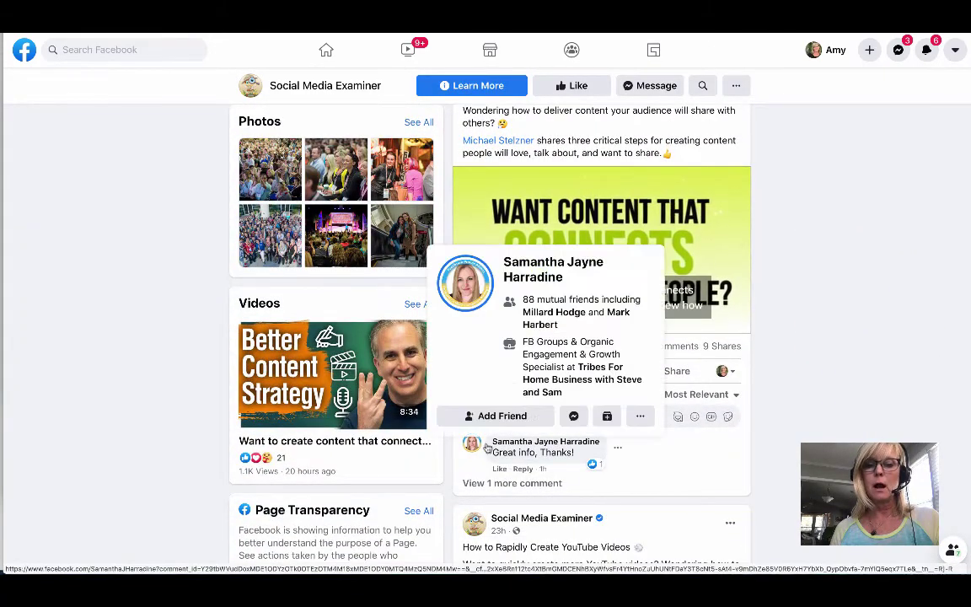
mouse_move(471, 445)
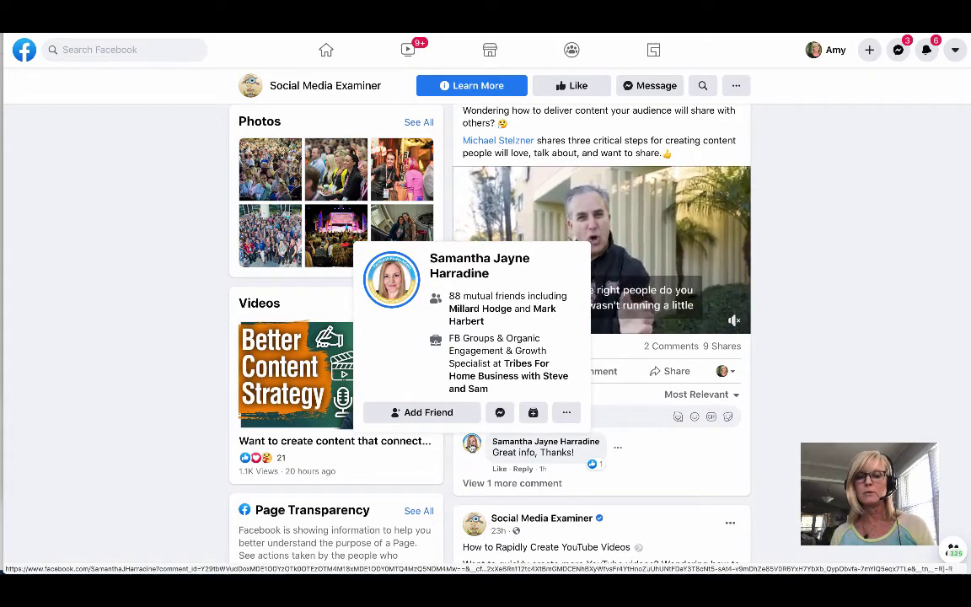
click(501, 483)
scroll(488, 438, down, 1)
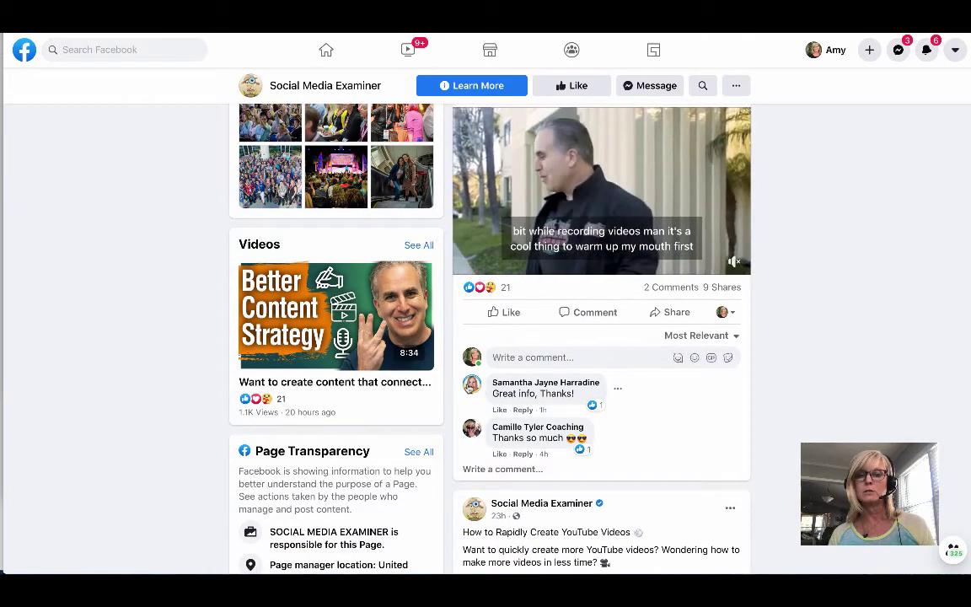
mouse_move(474, 385)
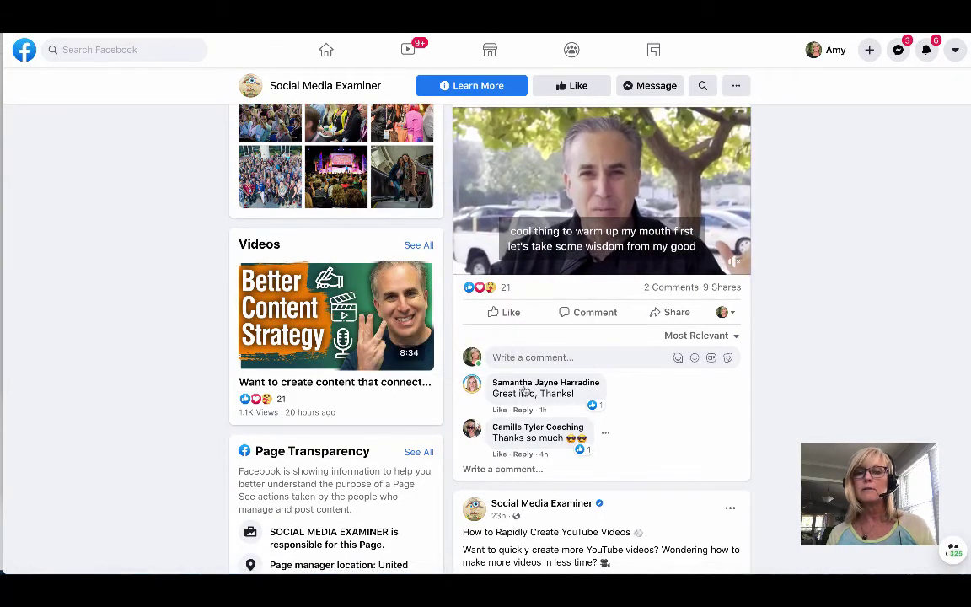
Change the commenting identity on the content strategy post from the personal profile to the business page with the black-and-white photo
scroll(640, 409, up, 1)
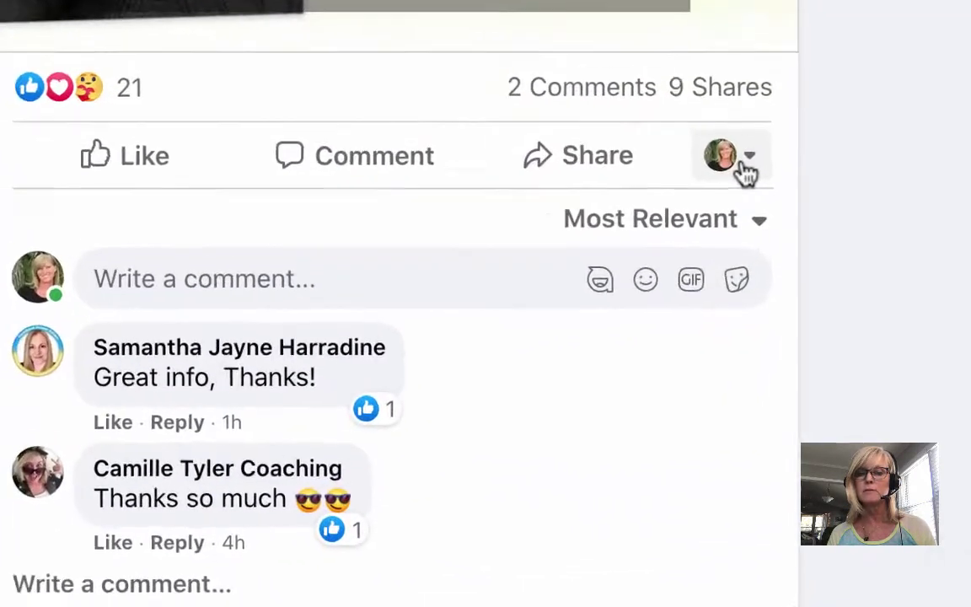
click(730, 288)
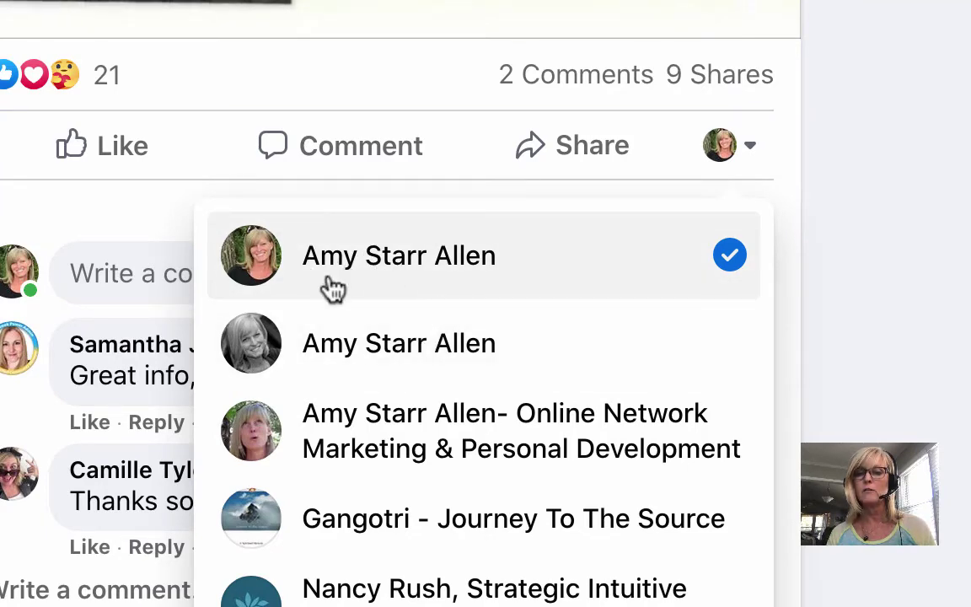
click(346, 342)
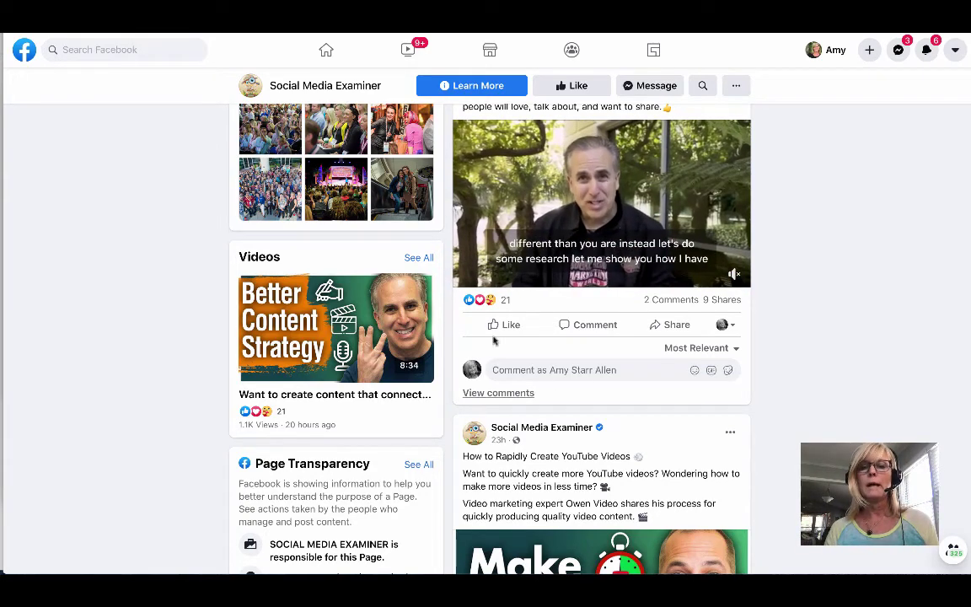
Examine the Social Media Examiner page's recent posts, from the content strategy video to the live show, for their engagement
scroll(587, 335, up, 1)
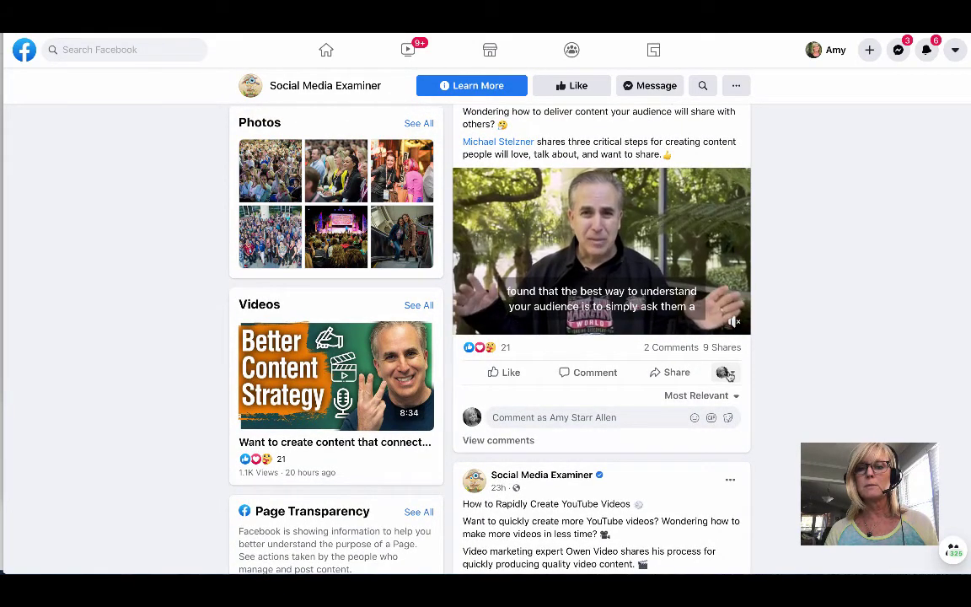
scroll(666, 394, down, 1)
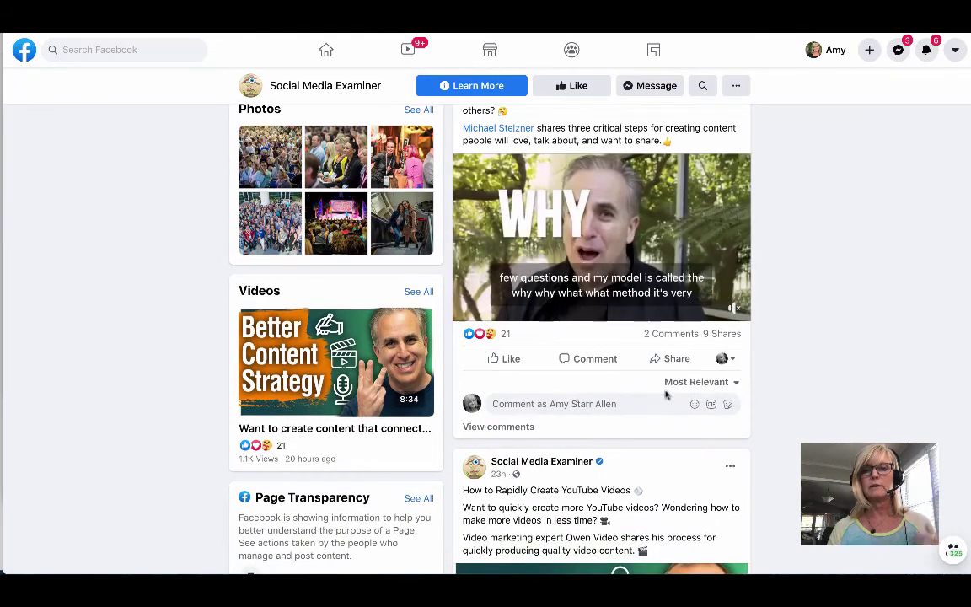
scroll(675, 398, down, 3)
scroll(678, 401, up, 2)
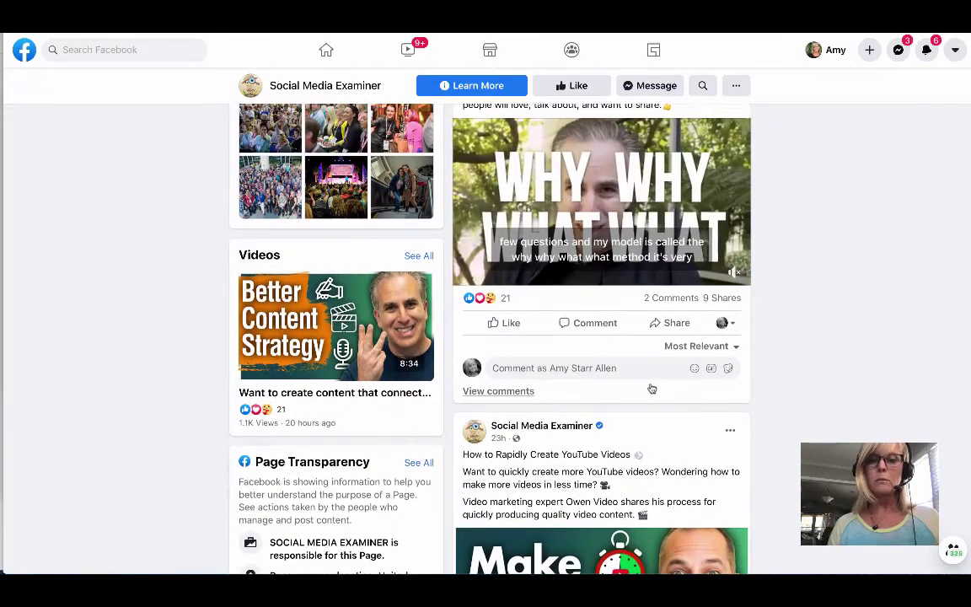
scroll(556, 379, up, 2)
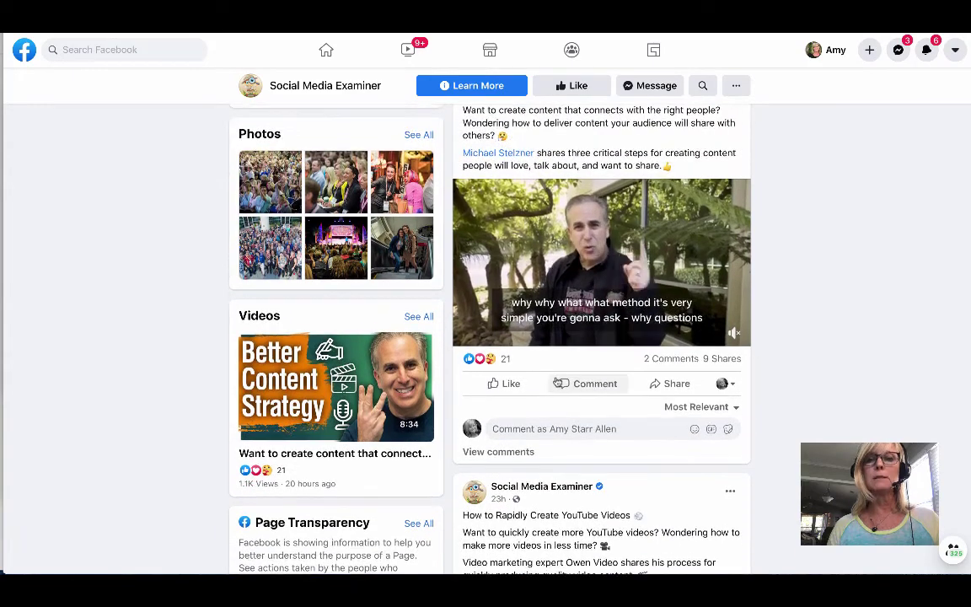
scroll(599, 424, down, 5)
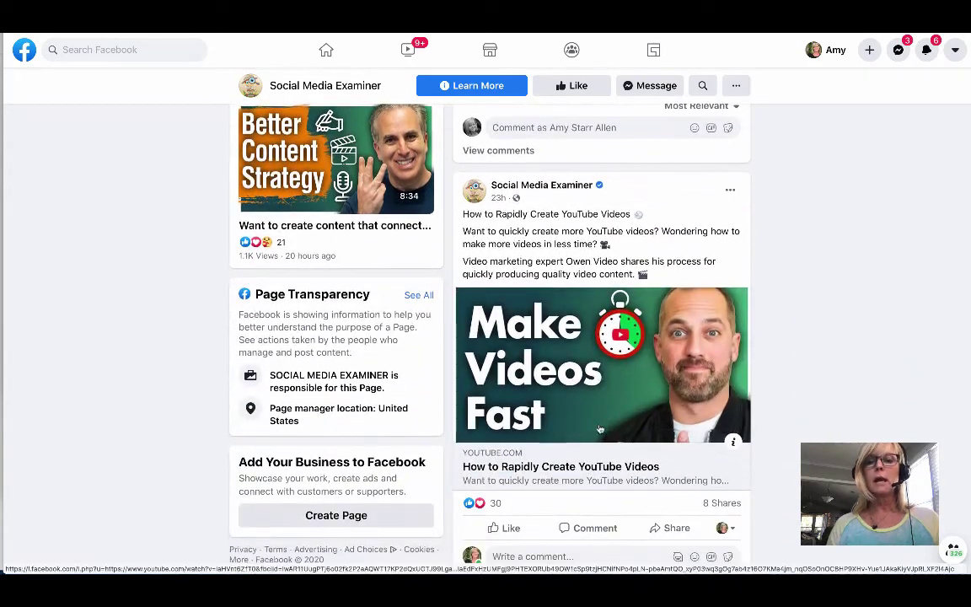
scroll(659, 444, down, 3)
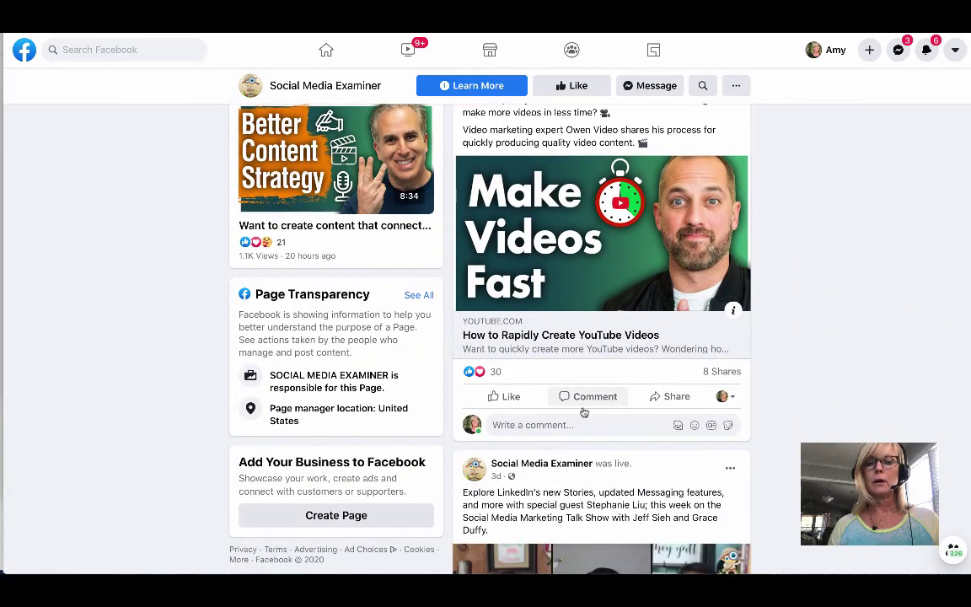
scroll(613, 404, down, 5)
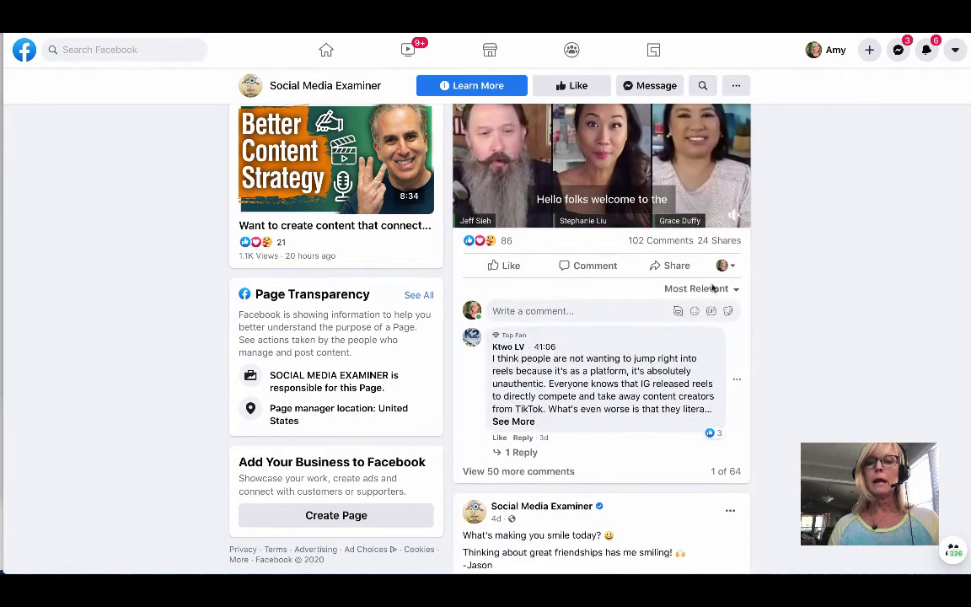
Expand more comments on the live video about LinkedIn's new Stories, and examine the discussion and the post's engagement
click(653, 243)
click(668, 241)
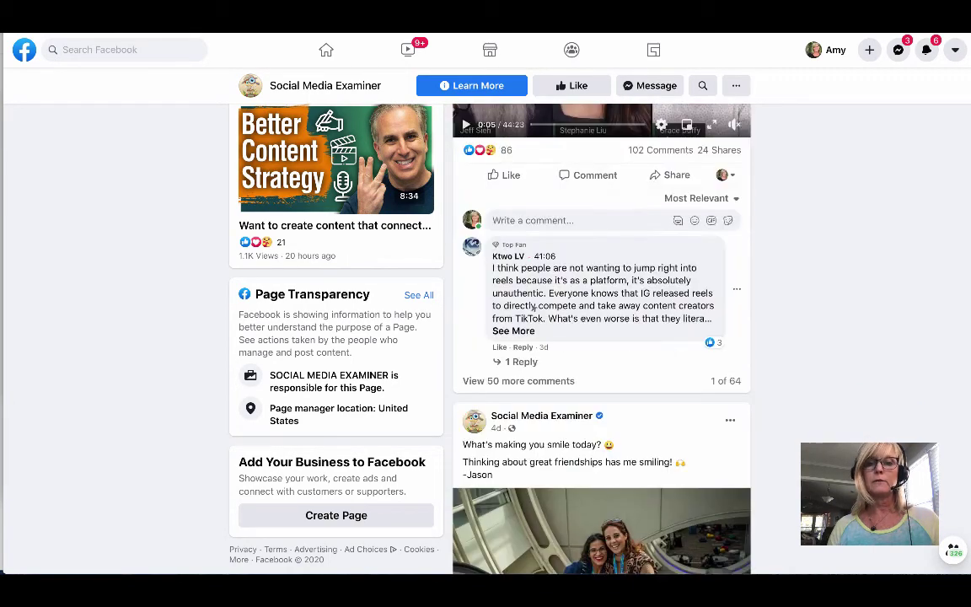
click(569, 384)
scroll(634, 426, down, 2)
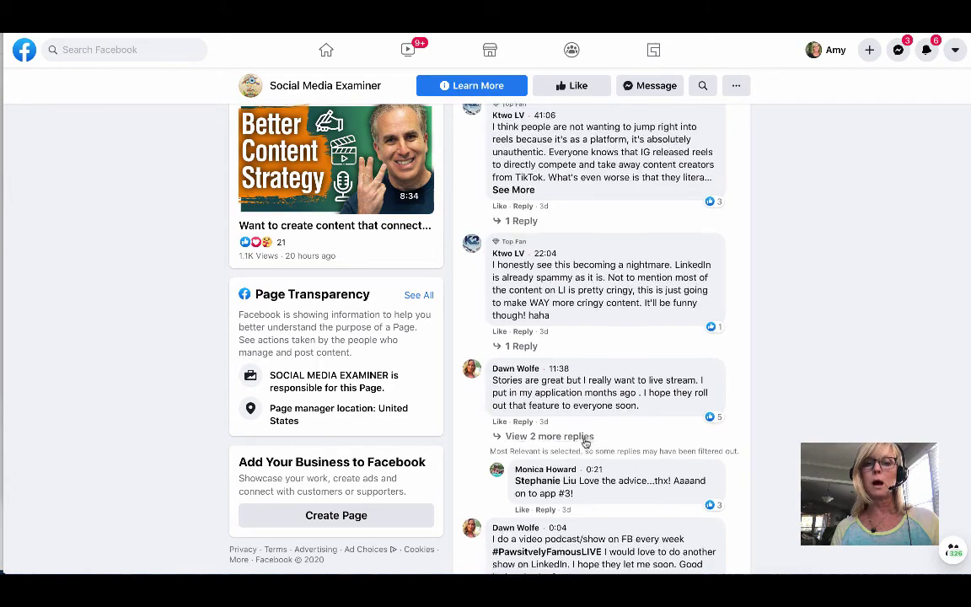
scroll(590, 444, down, 3)
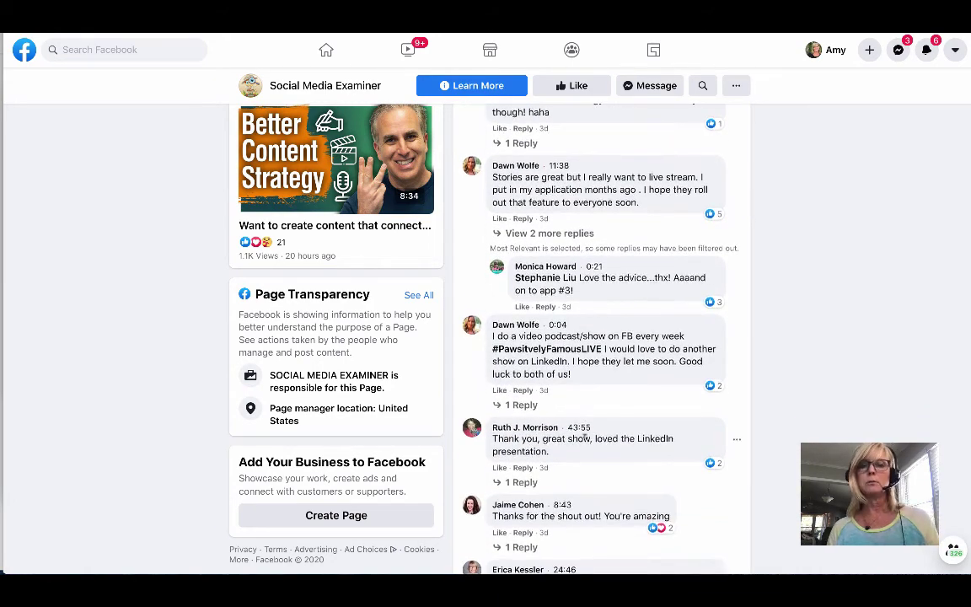
scroll(585, 436, up, 1)
scroll(611, 440, up, 1)
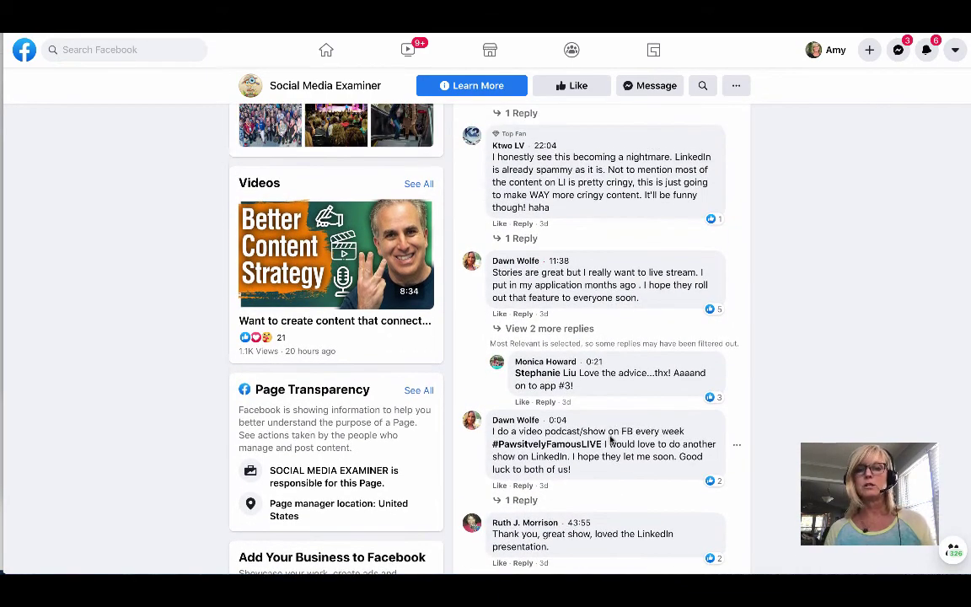
scroll(611, 433, up, 10)
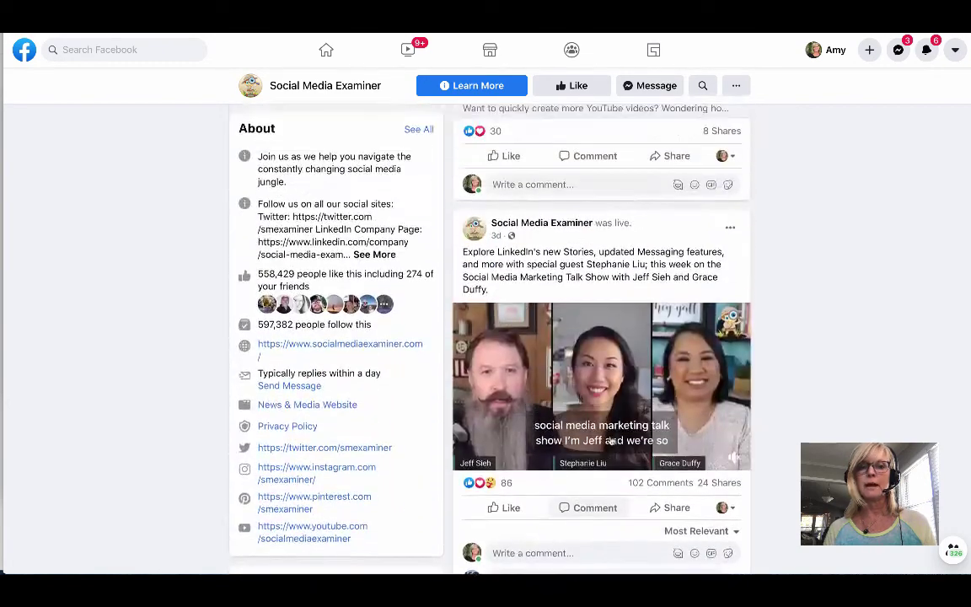
scroll(610, 441, up, 2)
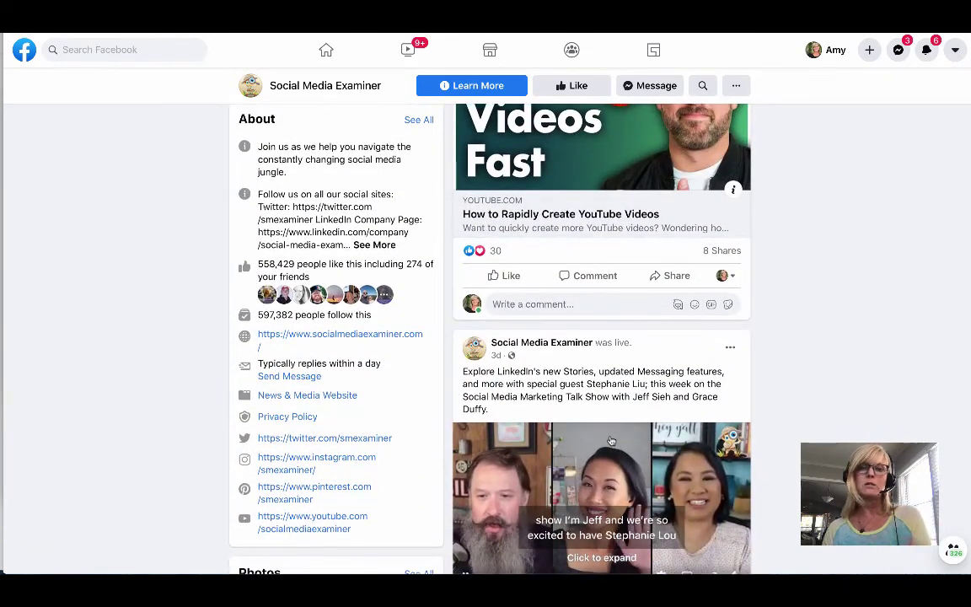
scroll(597, 410, down, 1)
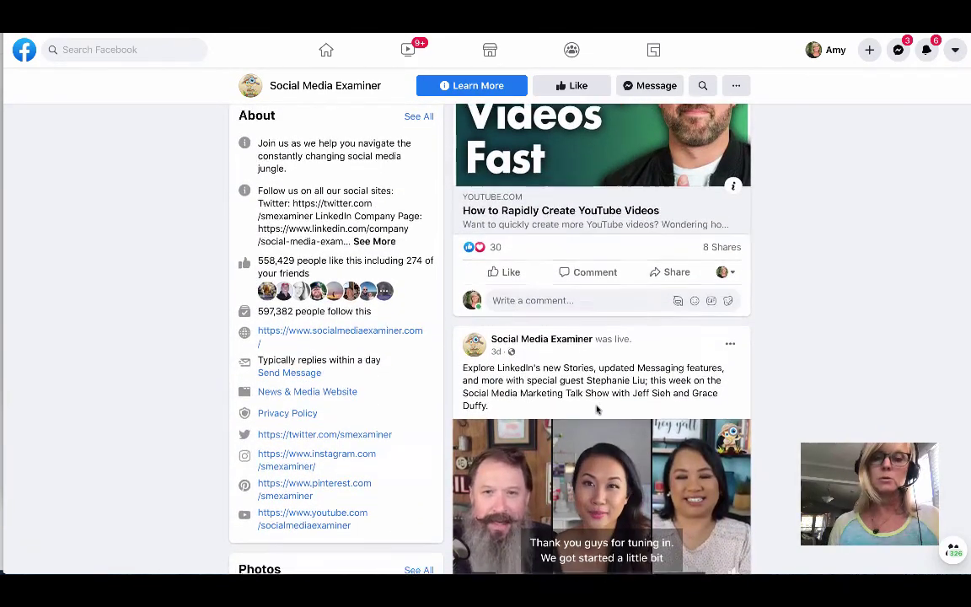
scroll(658, 455, down, 1)
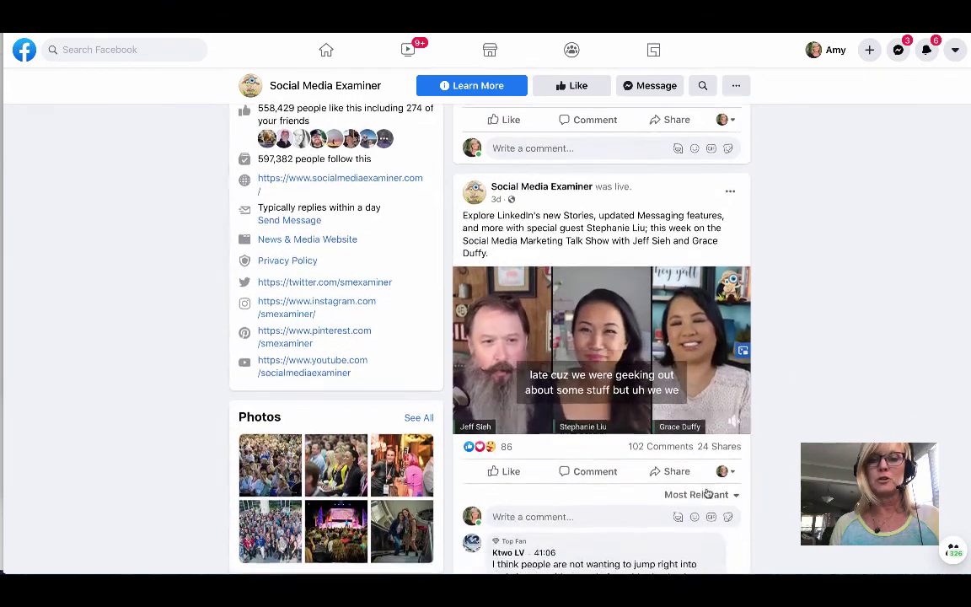
scroll(708, 493, down, 1)
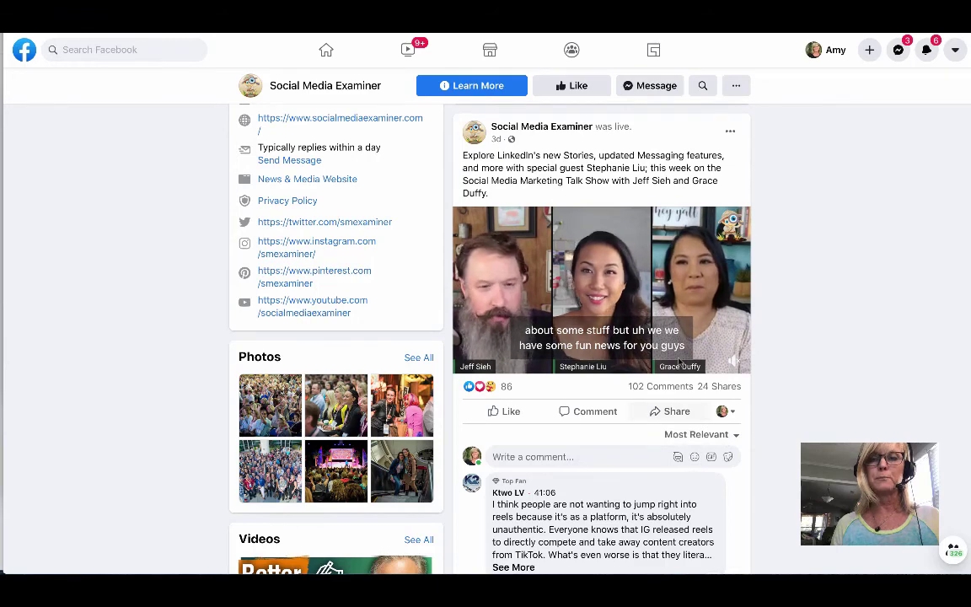
Switch back to Audience Insights and review the audience's top categories and its liked pages by relevance and affinity
mouse_move(703, 348)
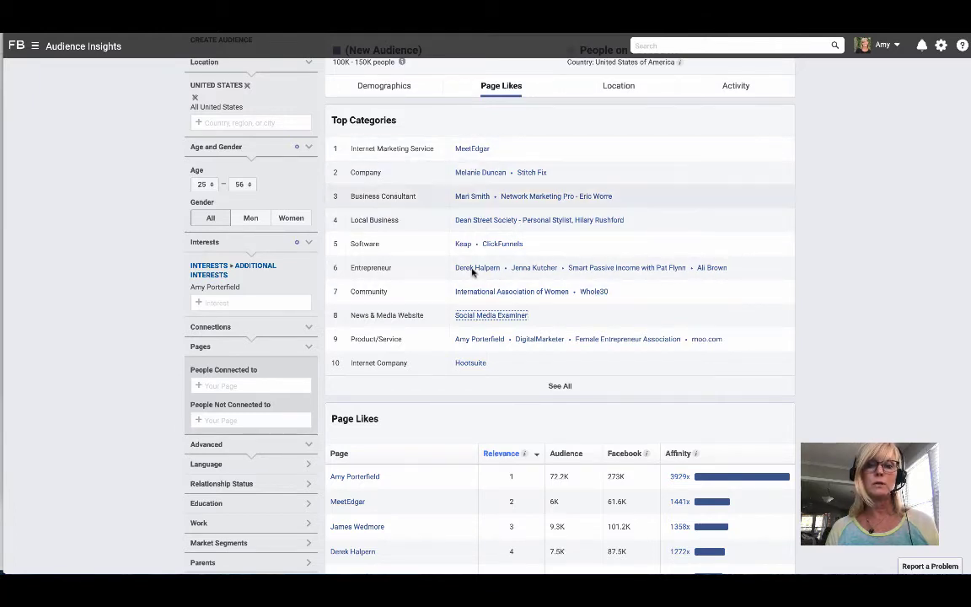
scroll(505, 400, down, 2)
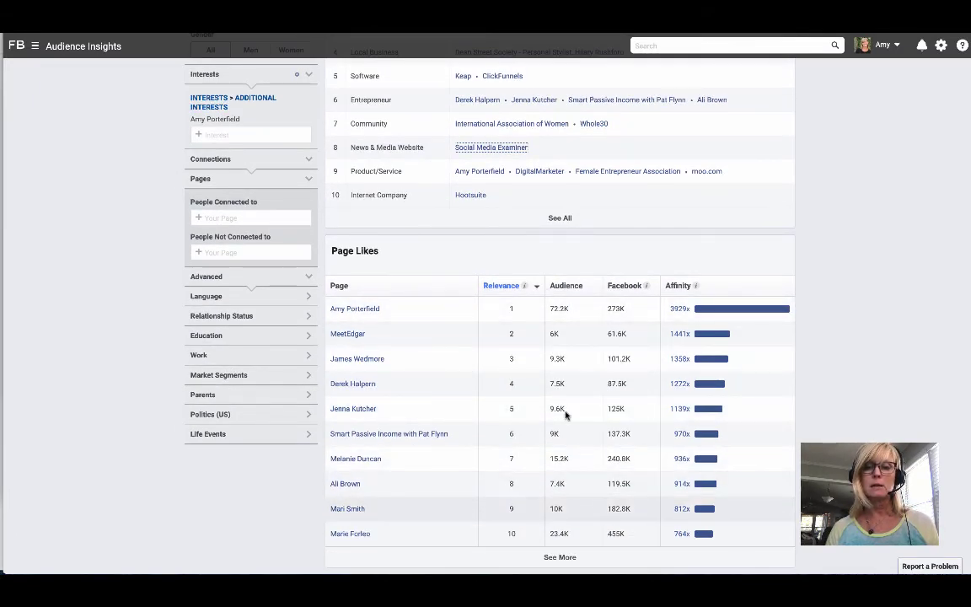
scroll(539, 367, up, 1)
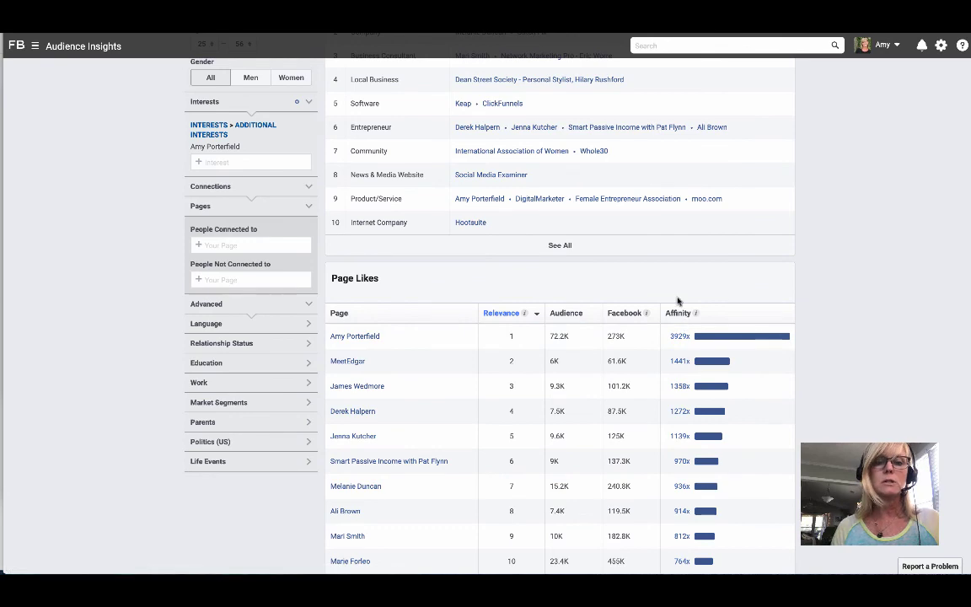
scroll(677, 301, up, 5)
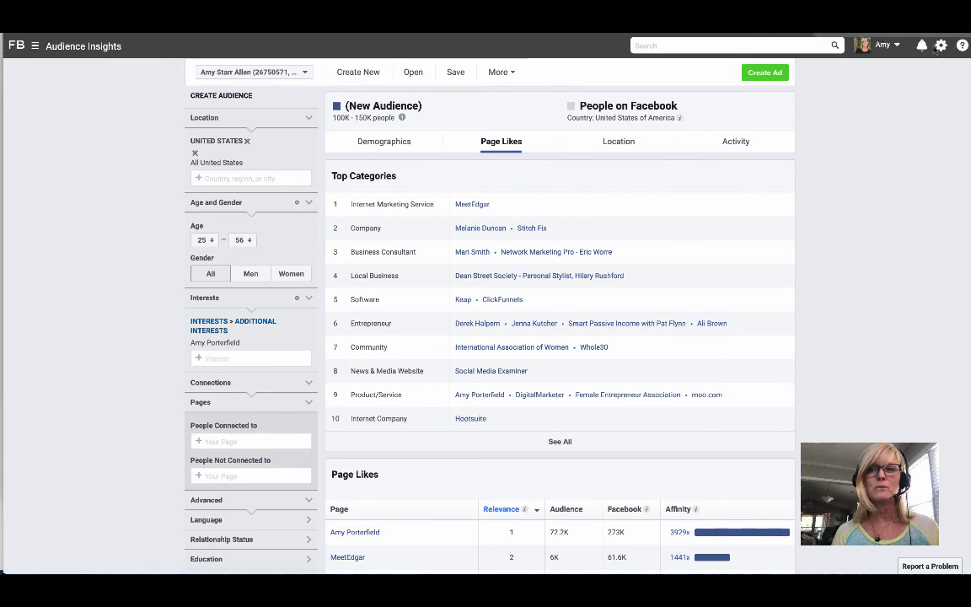
scroll(815, 279, down, 1)
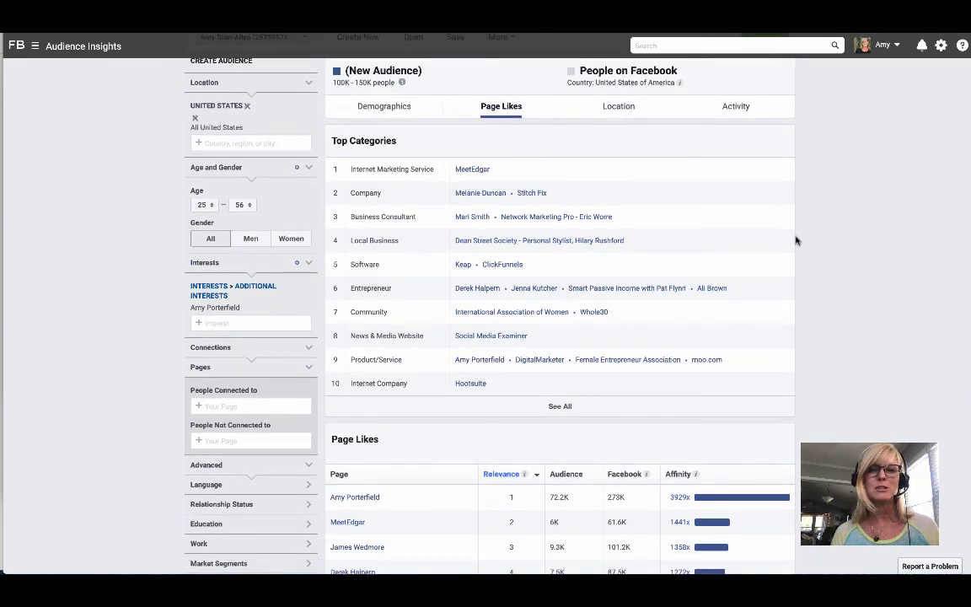